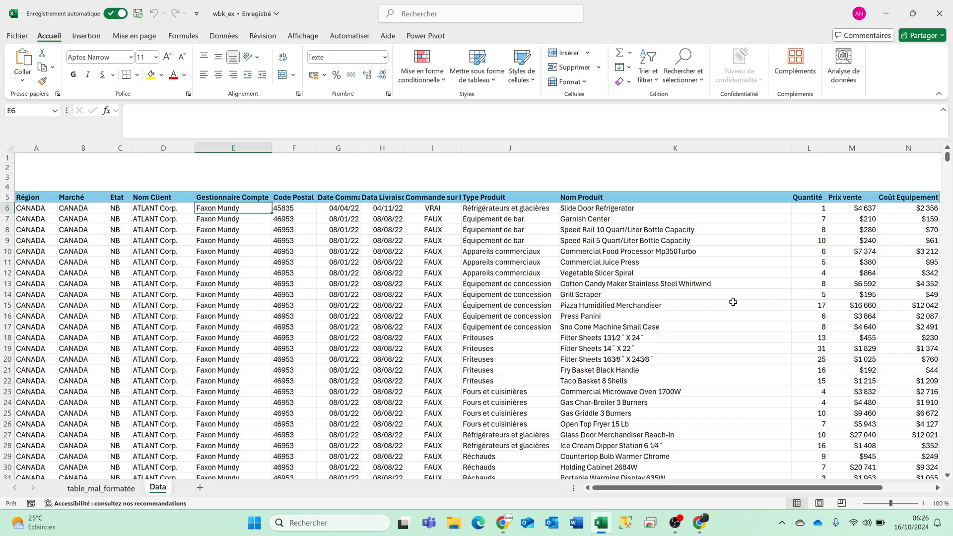
Examine the Data sheet's records and the empty rows above its header row.
click(605, 368)
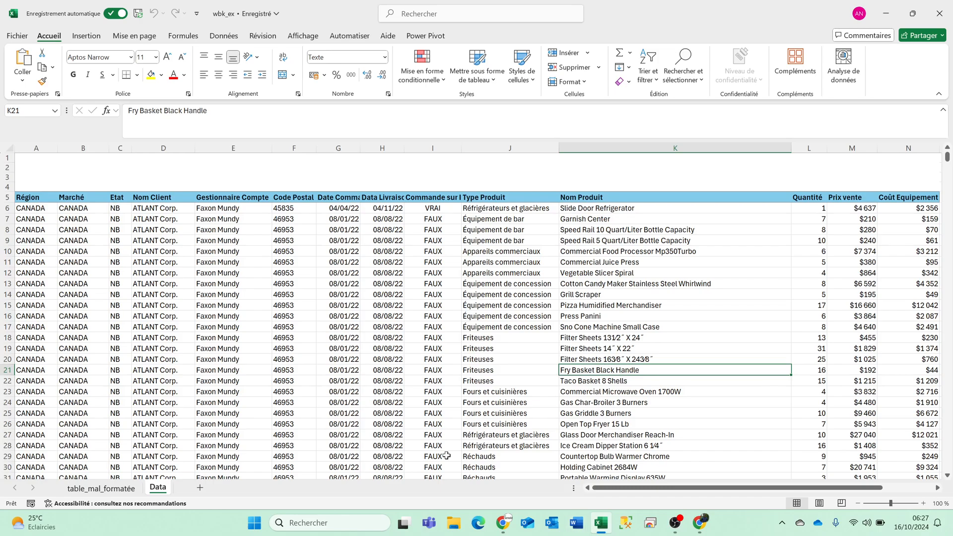
scroll(106, 266, down, 7)
scroll(105, 266, up, 7)
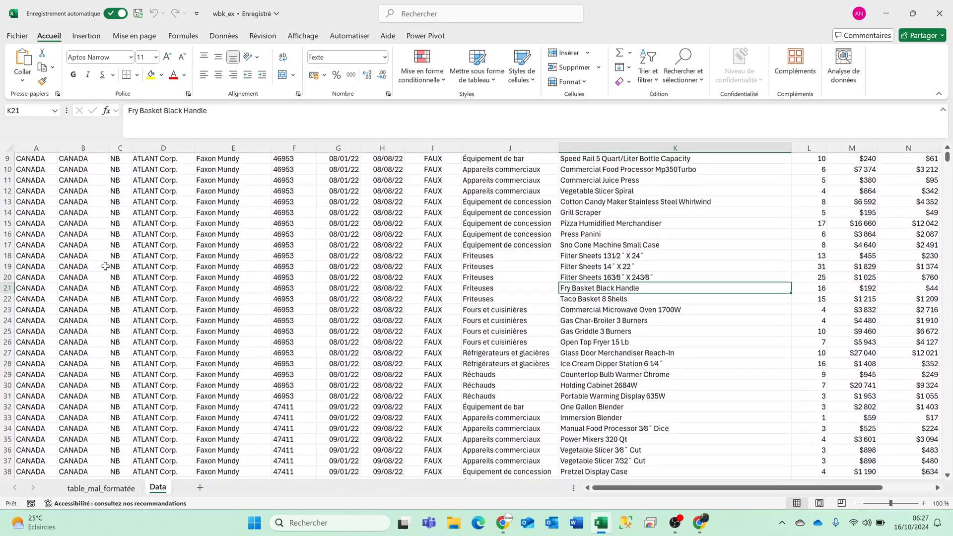
drag(7, 158, 6, 184)
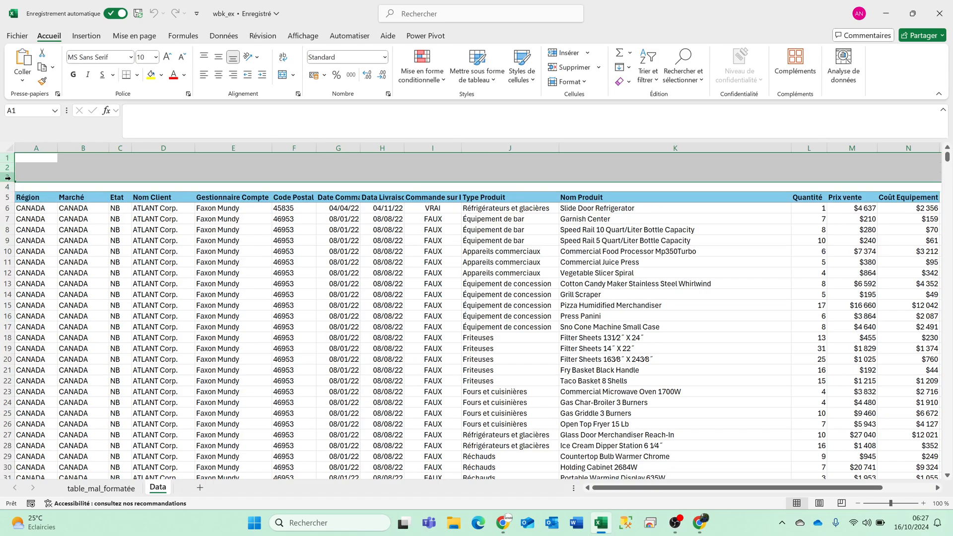
click(55, 219)
drag(625, 487, 489, 491)
scroll(428, 410, down, 20)
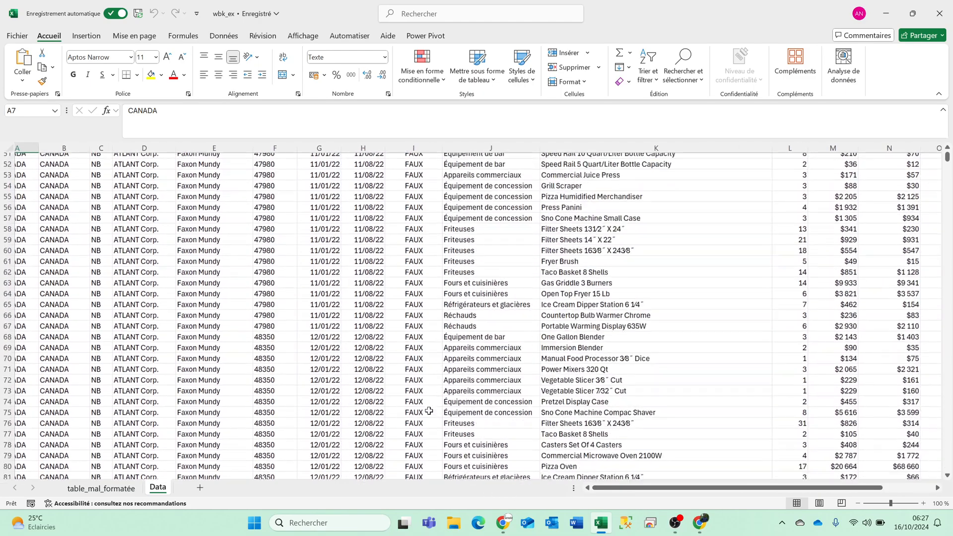
scroll(428, 410, up, 20)
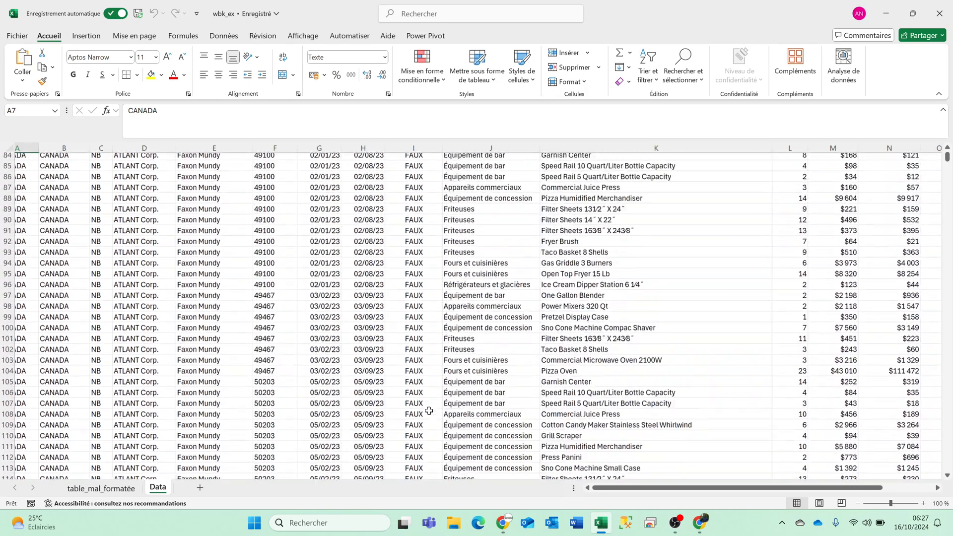
On the table_mal_formatée sheet, examine empty column C, the blank rows between sectors and the gaps in the Secteur column.
click(101, 489)
scroll(247, 300, up, 5)
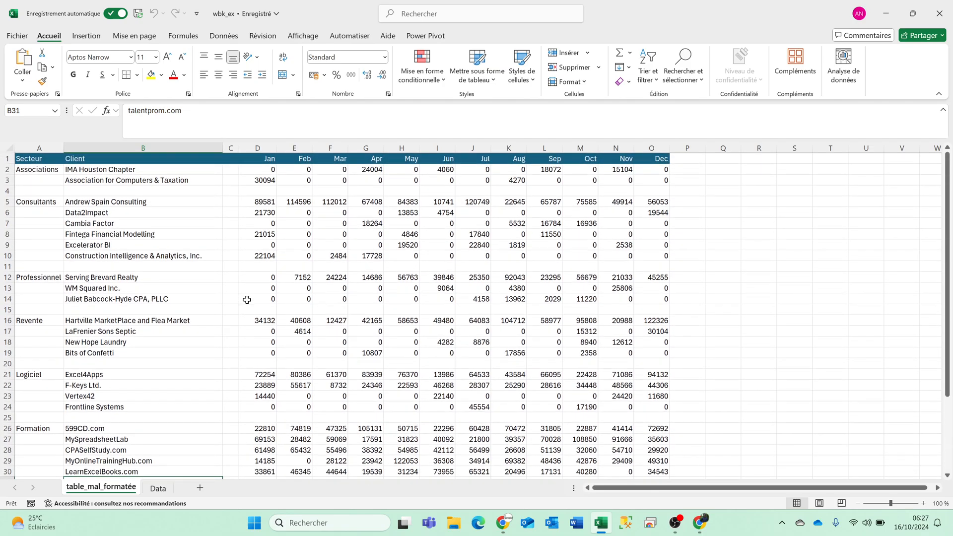
click(231, 148)
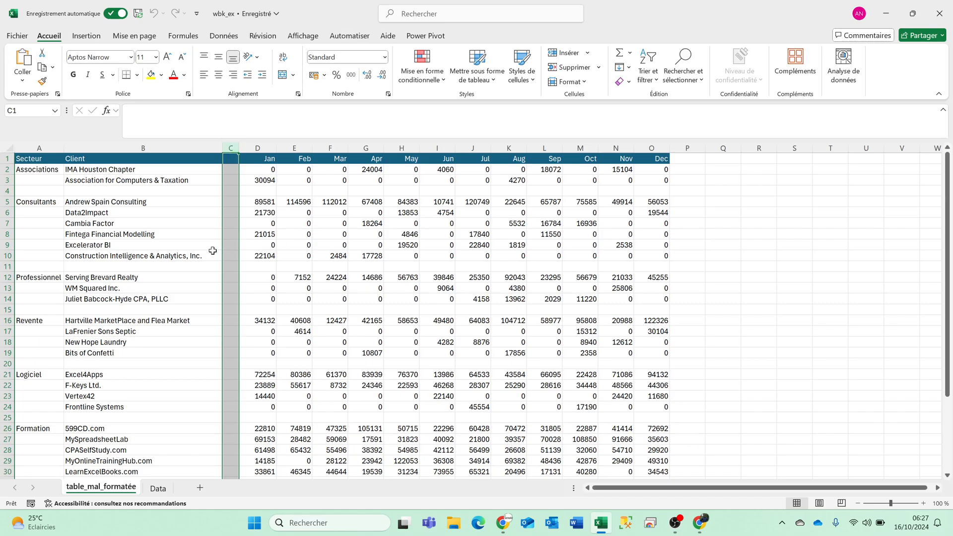
click(6, 191)
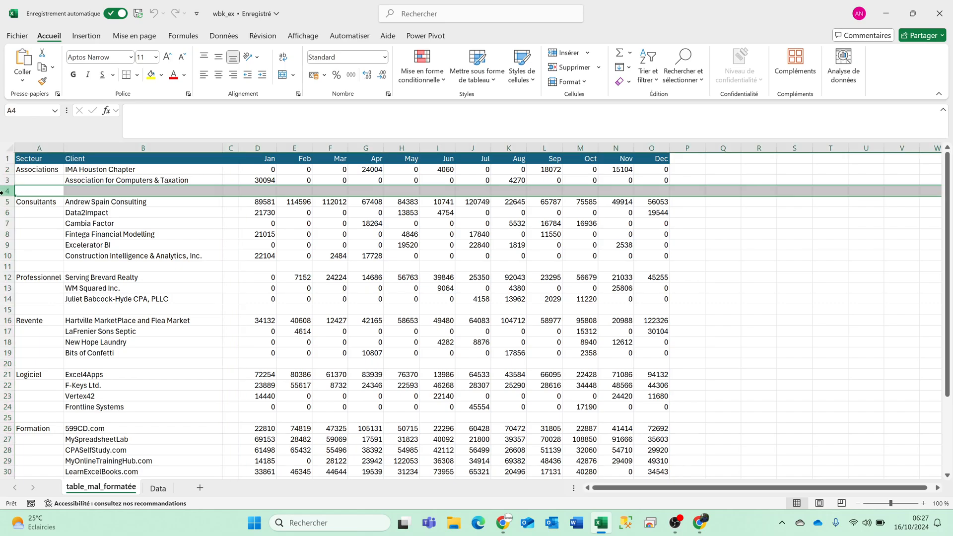
ctrl+click(8, 266)
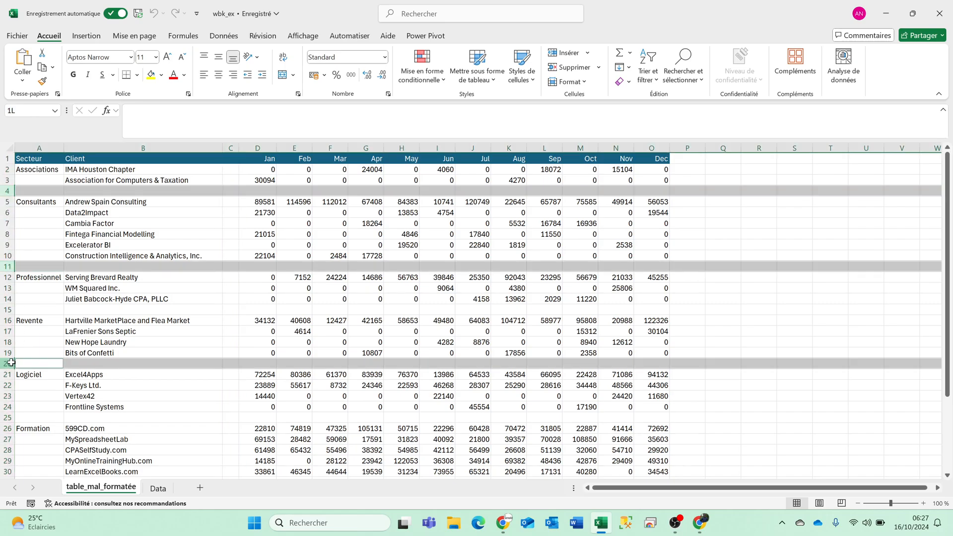
ctrl+click(8, 362)
ctrl+click(2, 417)
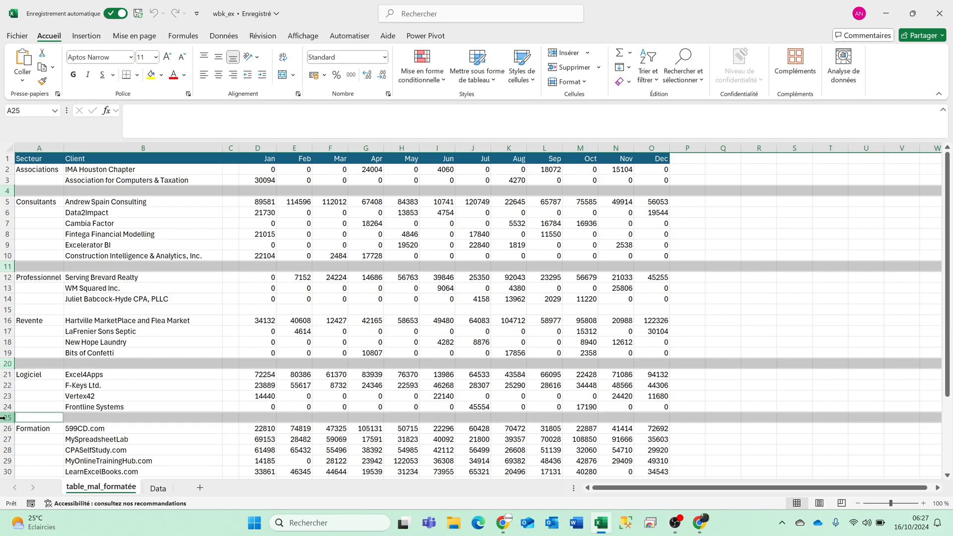
click(97, 372)
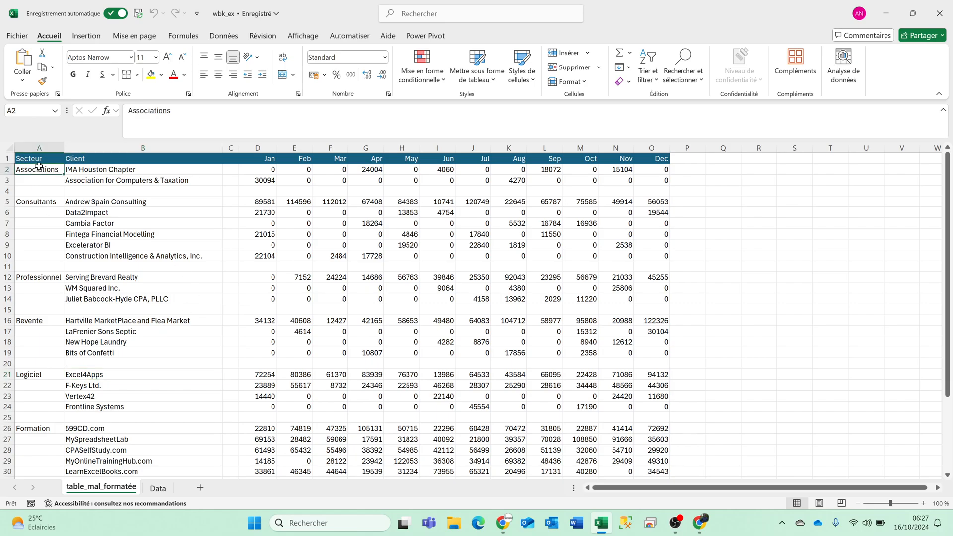
click(39, 148)
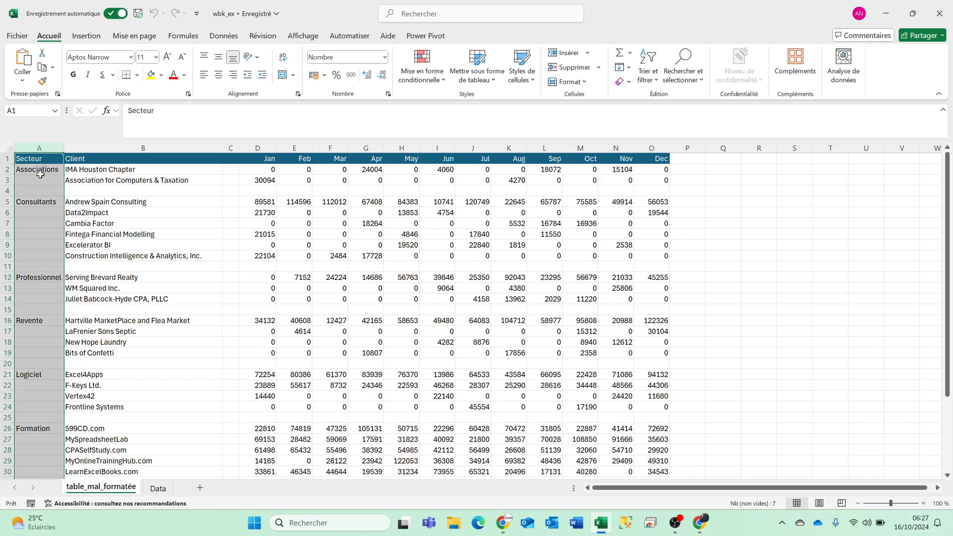
click(40, 171)
click(35, 180)
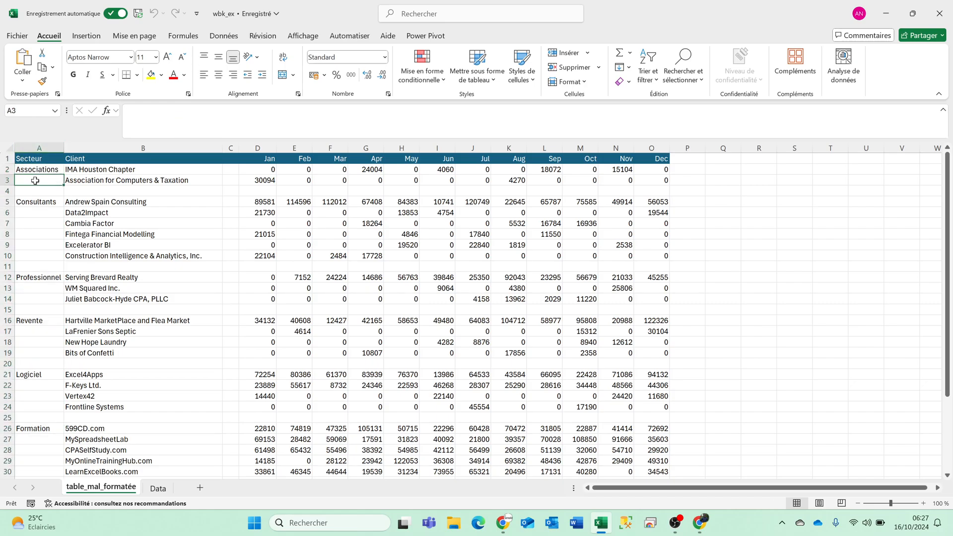
Fill the Associations label from A2 down into A3, and clear A3 again.
click(57, 171)
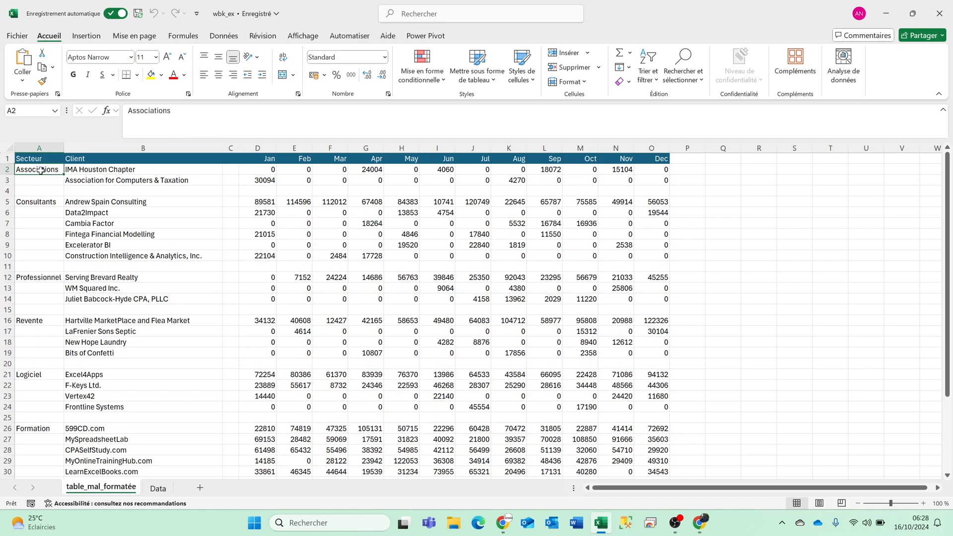
drag(62, 173, 62, 183)
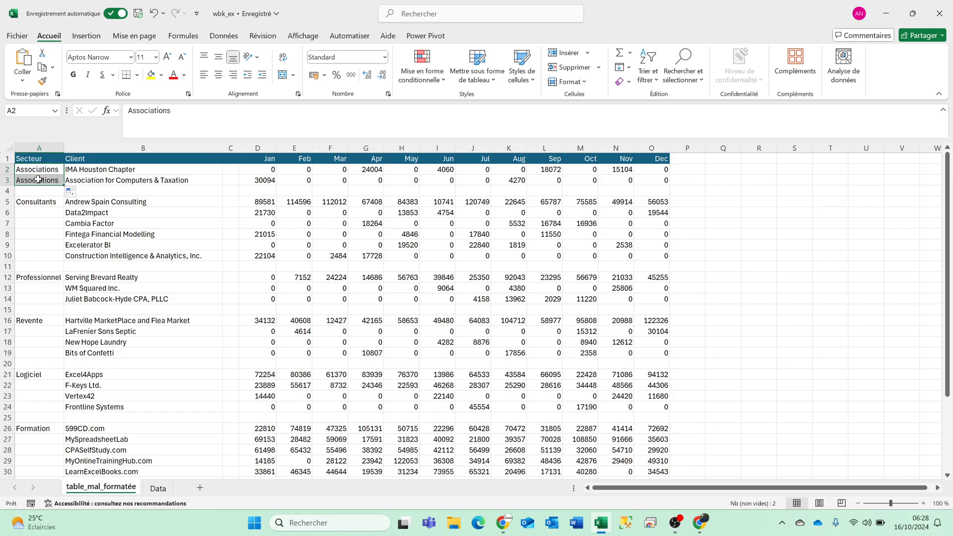
click(38, 179)
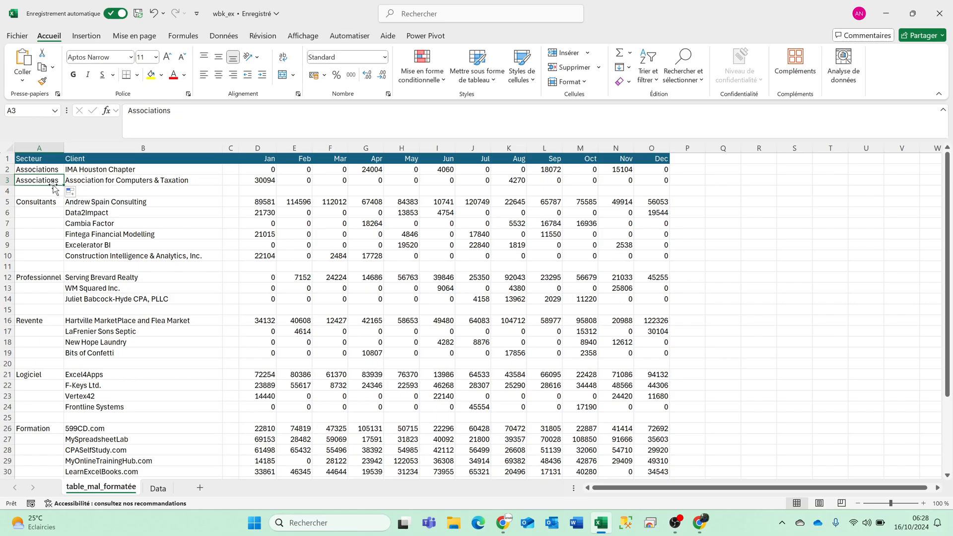
key(Delete)
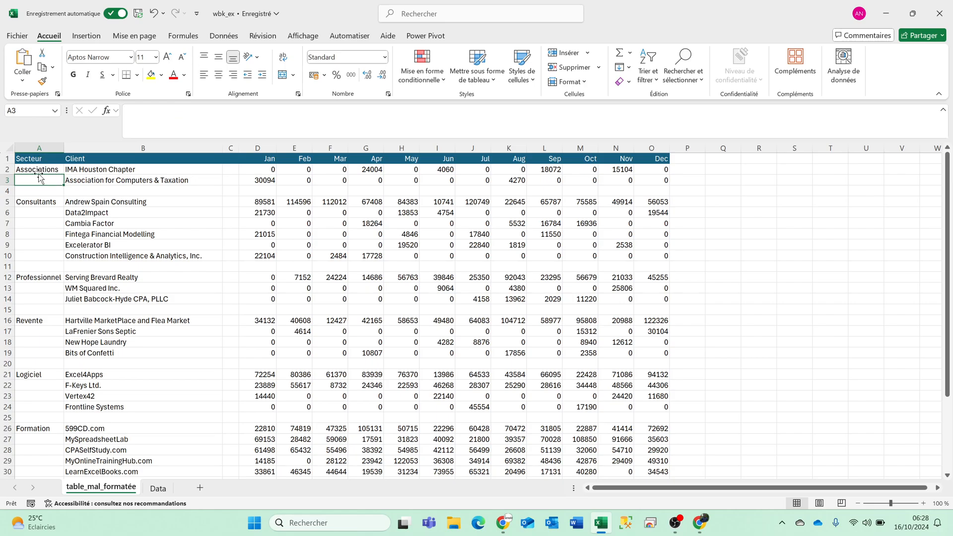
Merge and center the Consultants cells A5:A10 and the Professionnel cells A12:A14, with their text aligned vertically to the middle.
drag(34, 203, 31, 256)
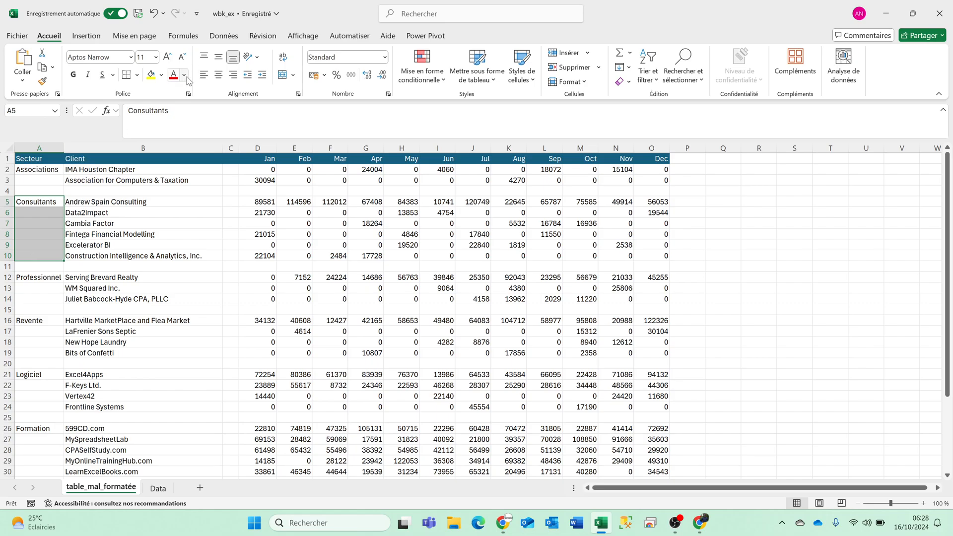
click(282, 74)
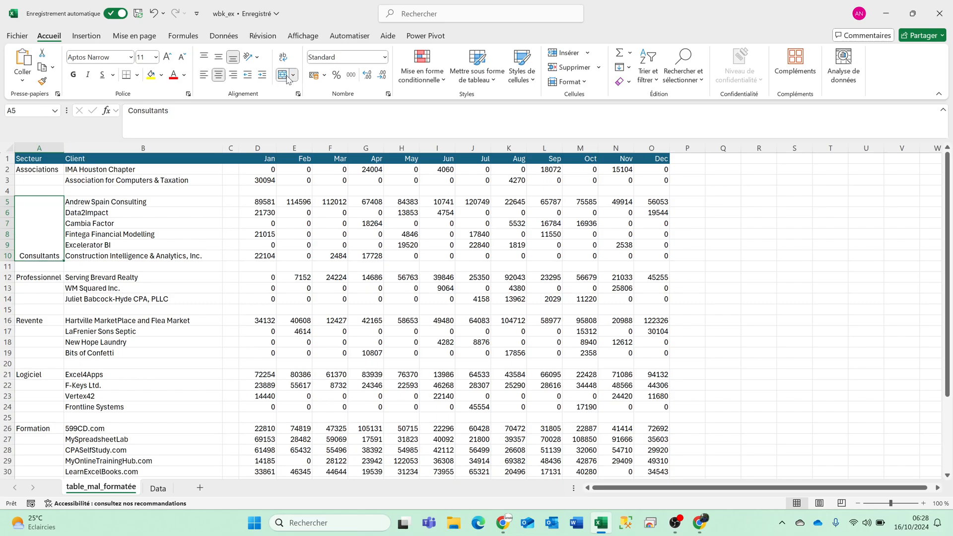
click(221, 60)
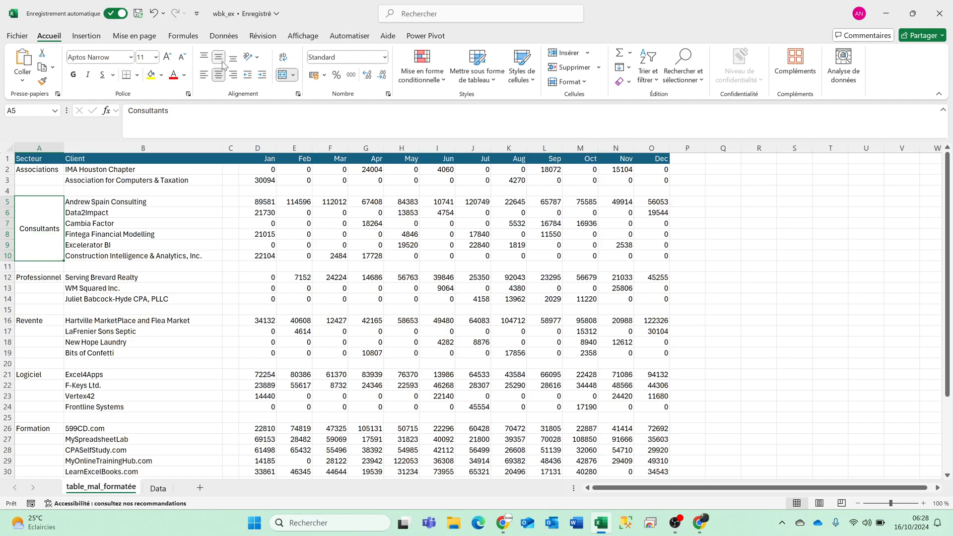
drag(31, 279, 33, 301)
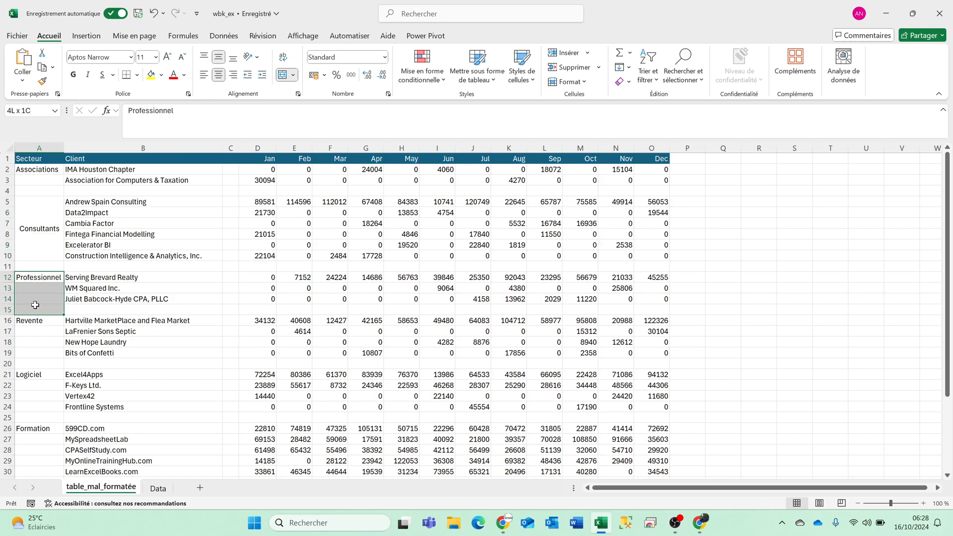
click(218, 59)
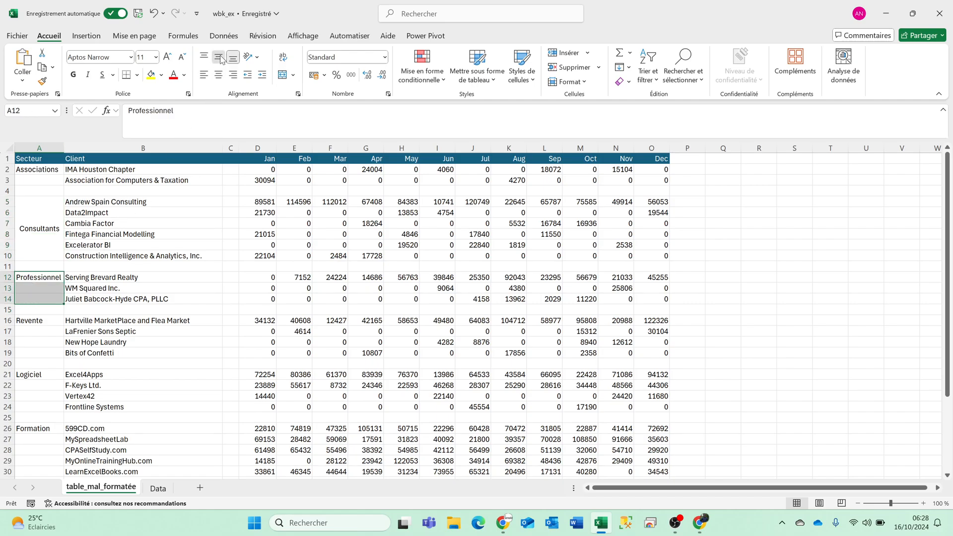
click(283, 75)
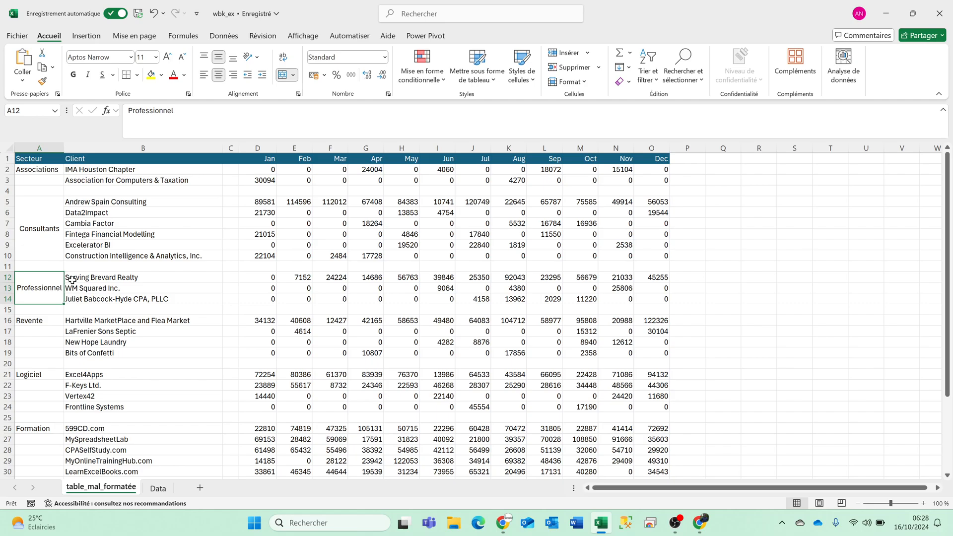
Undo the merging and alignment of the Professionnel and Consultants cells.
key(ctrl+z)
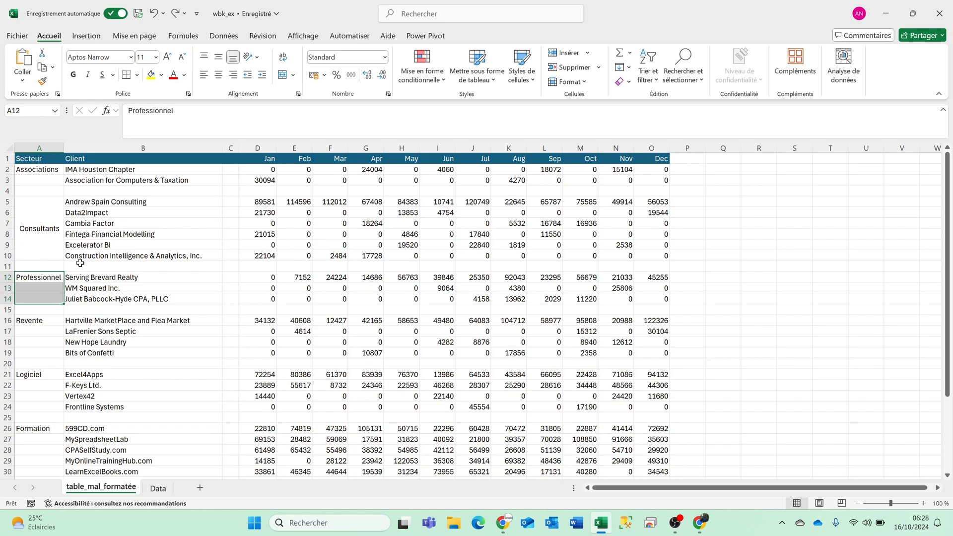
click(43, 250)
key(ctrl+z)
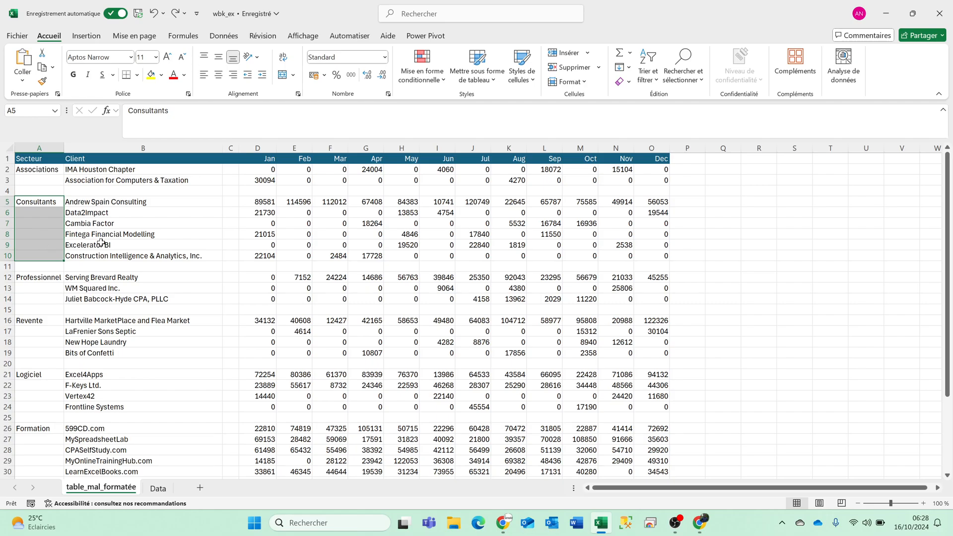
click(202, 254)
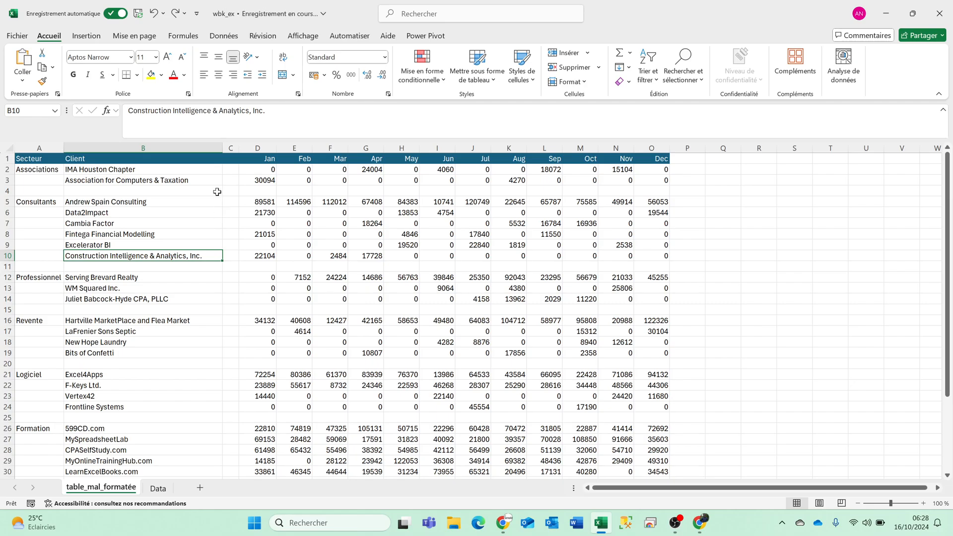
click(127, 192)
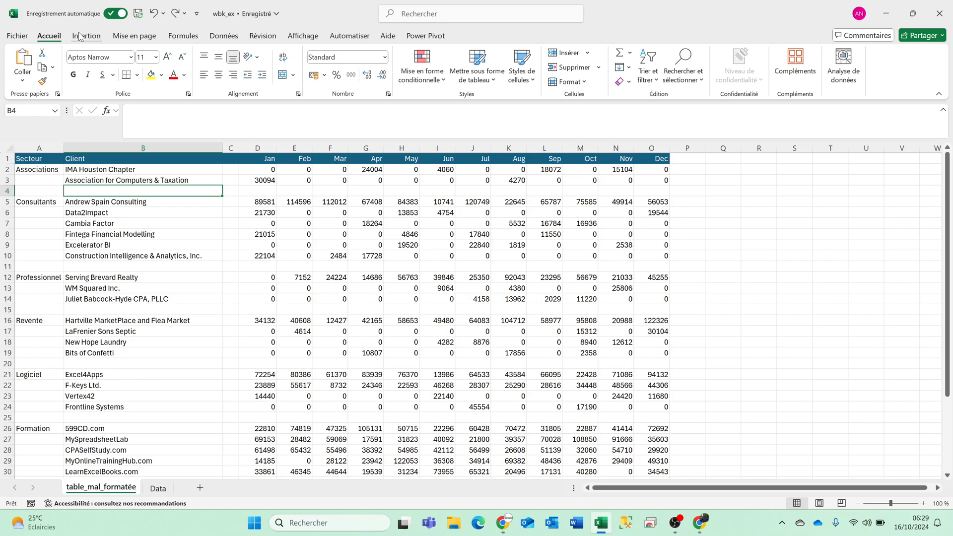
click(224, 36)
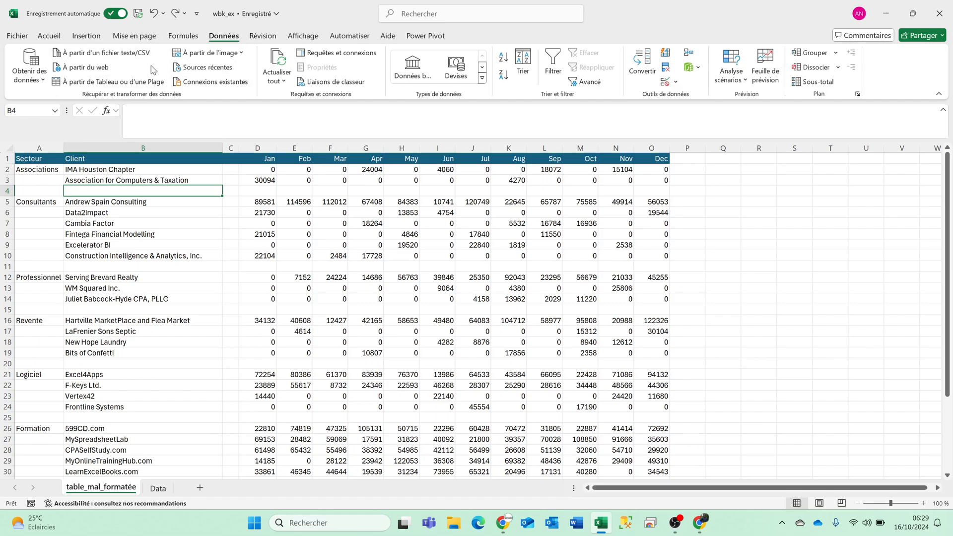
click(92, 201)
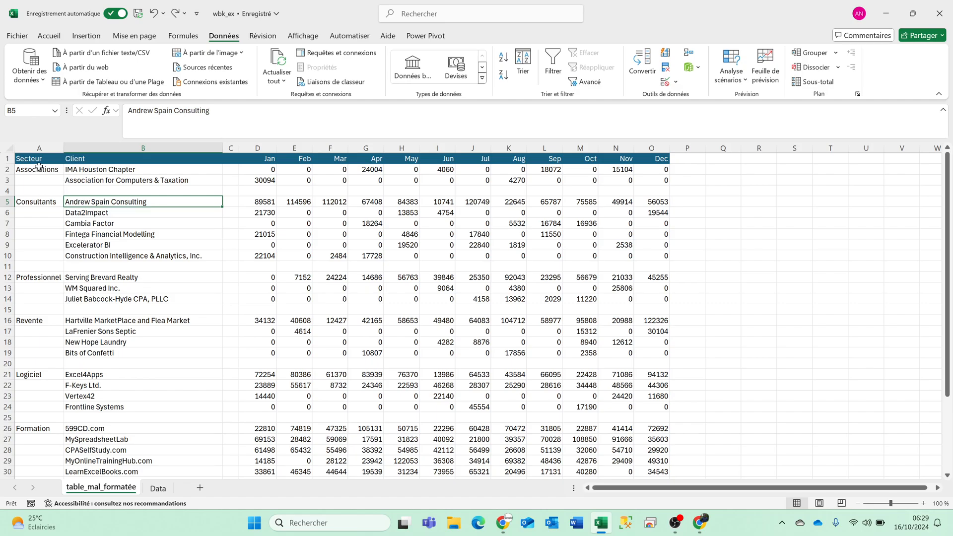
drag(39, 167, 545, 425)
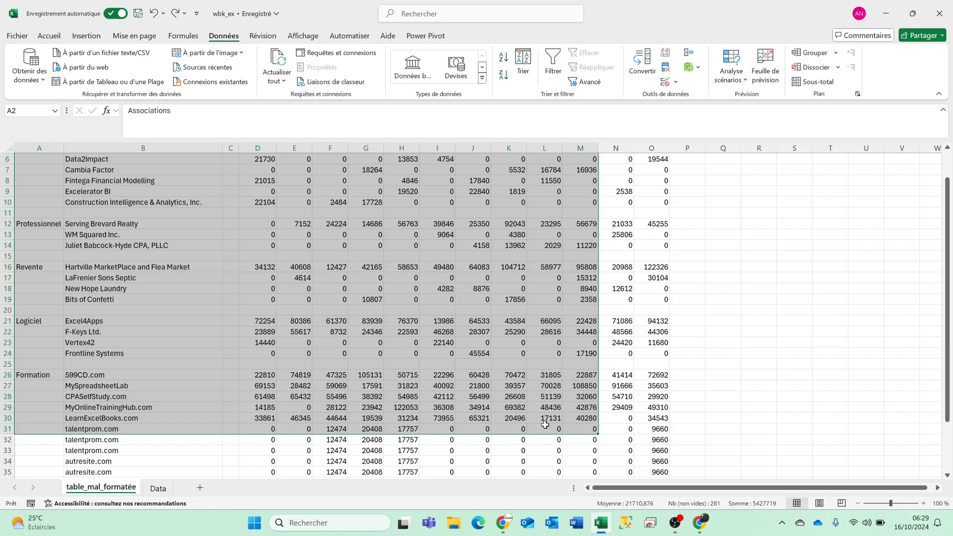
scroll(545, 425, down, 1)
click(294, 210)
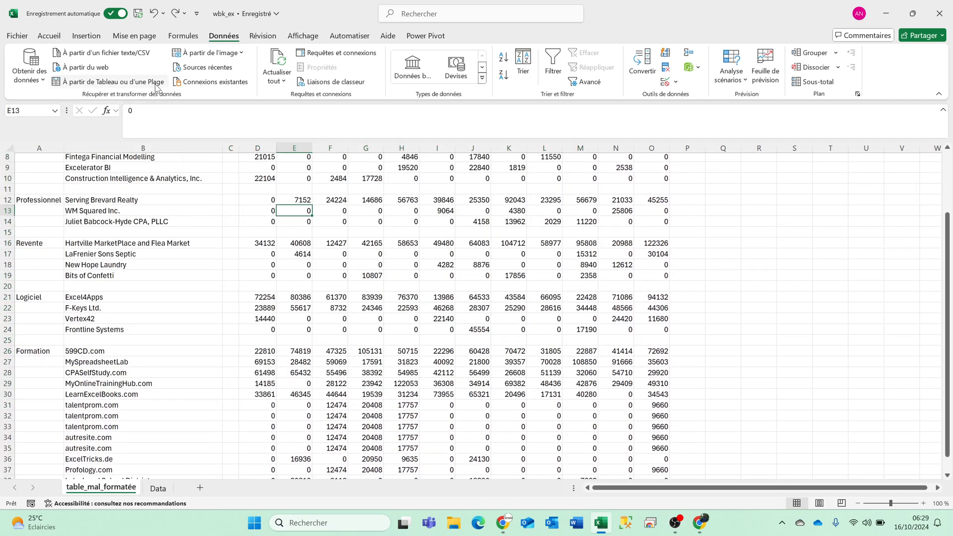
scroll(38, 179, up, 3)
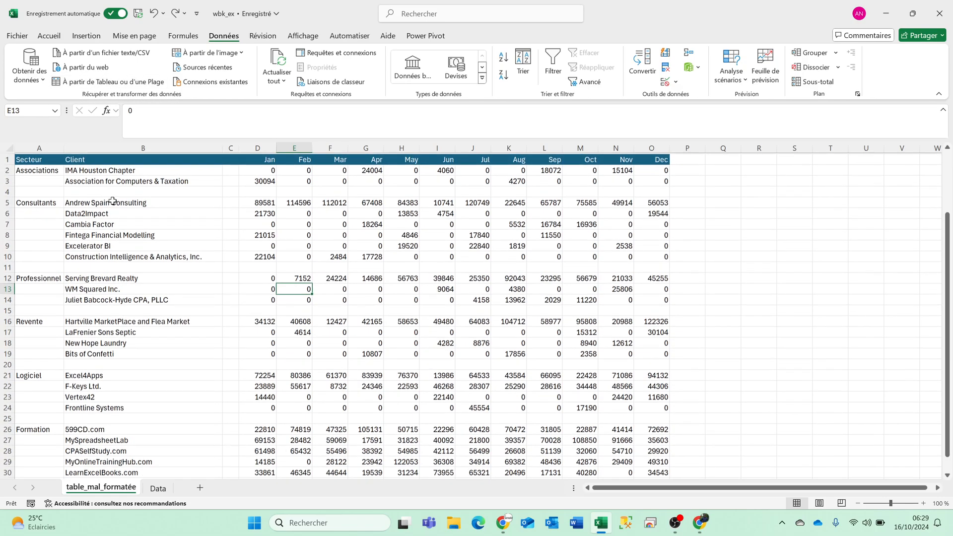
Select the whole table A1:O38, blank rows and columns included, and try to name the range Table_mal_formate.
drag(22, 158, 660, 420)
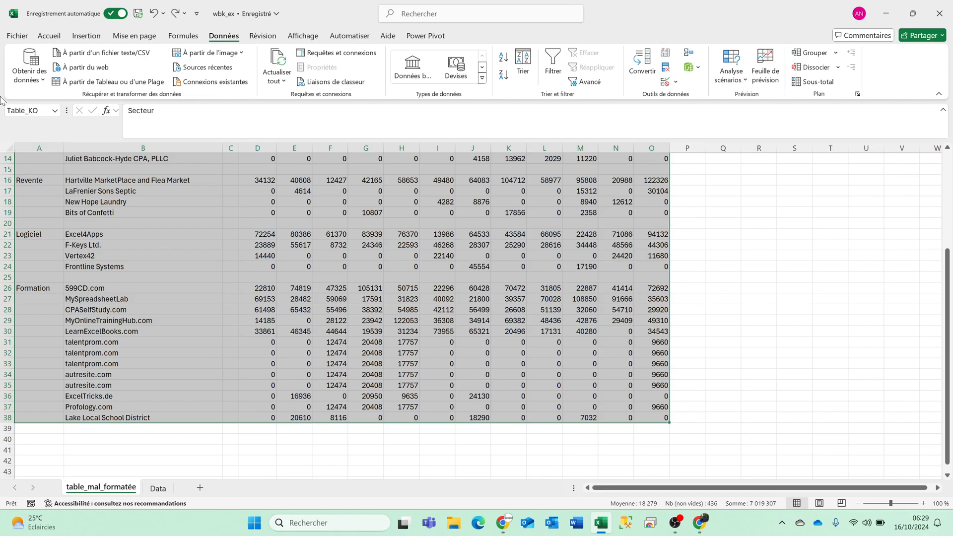
click(37, 113)
click(46, 110)
key(Tab)
click(84, 212)
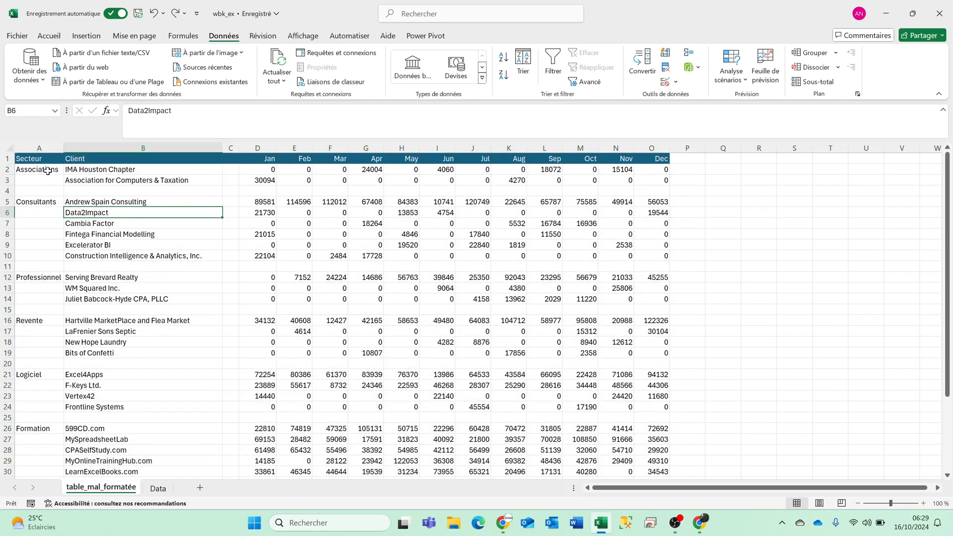
drag(30, 158, 650, 448)
click(32, 112)
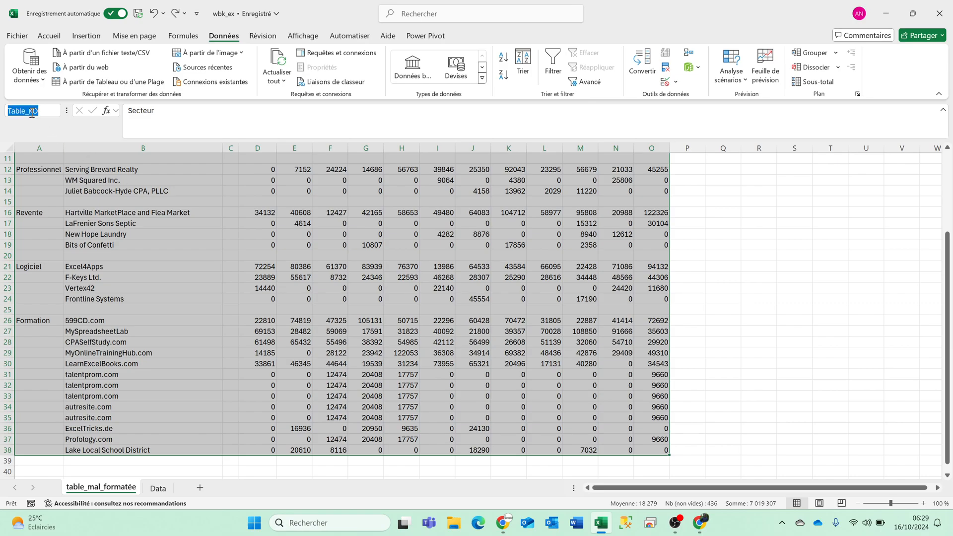
text(Table_mal_formatee)
key(Return)
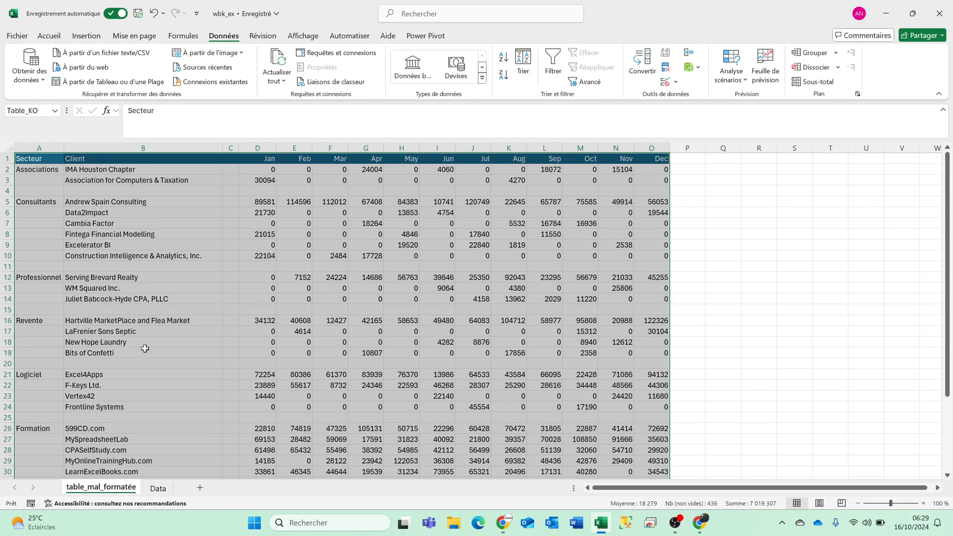
Delete all the workbook's defined names, including both Query1 entries, Table_KO, Table_mal_formate and UglyData.
click(54, 111)
click(34, 140)
click(192, 35)
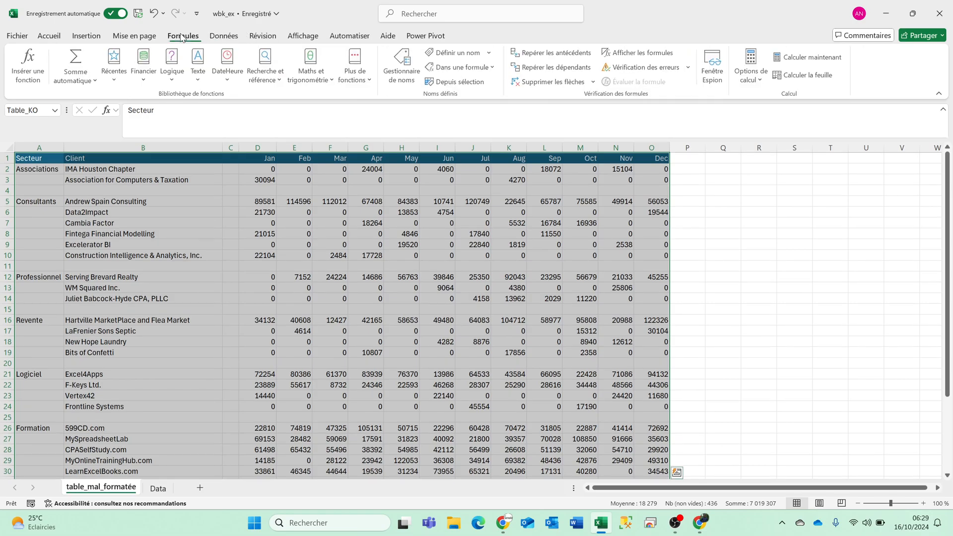
click(401, 65)
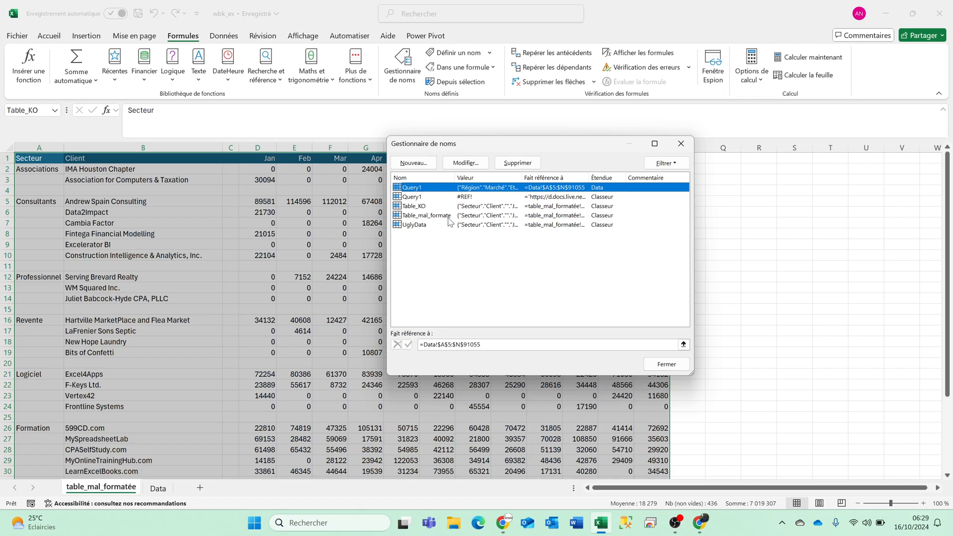
shift+click(417, 228)
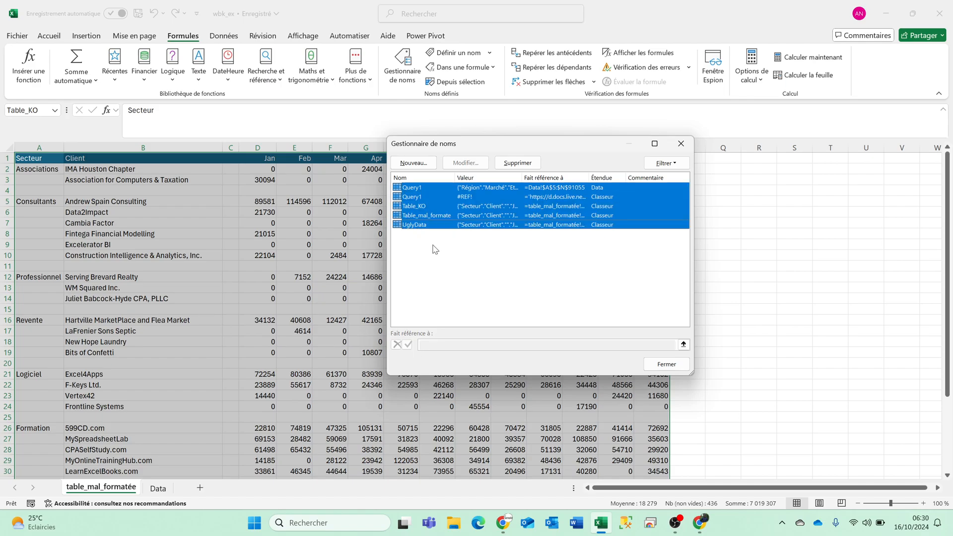
click(518, 163)
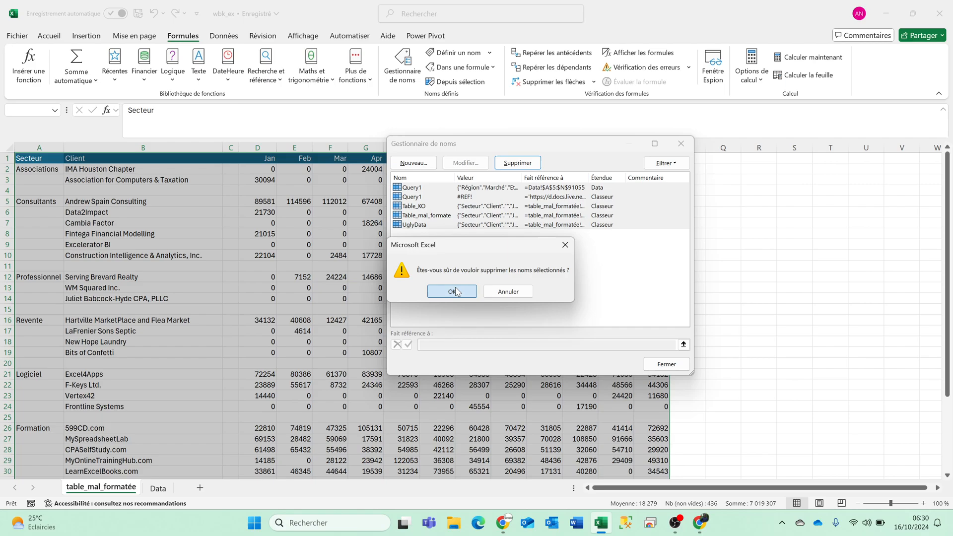
click(456, 292)
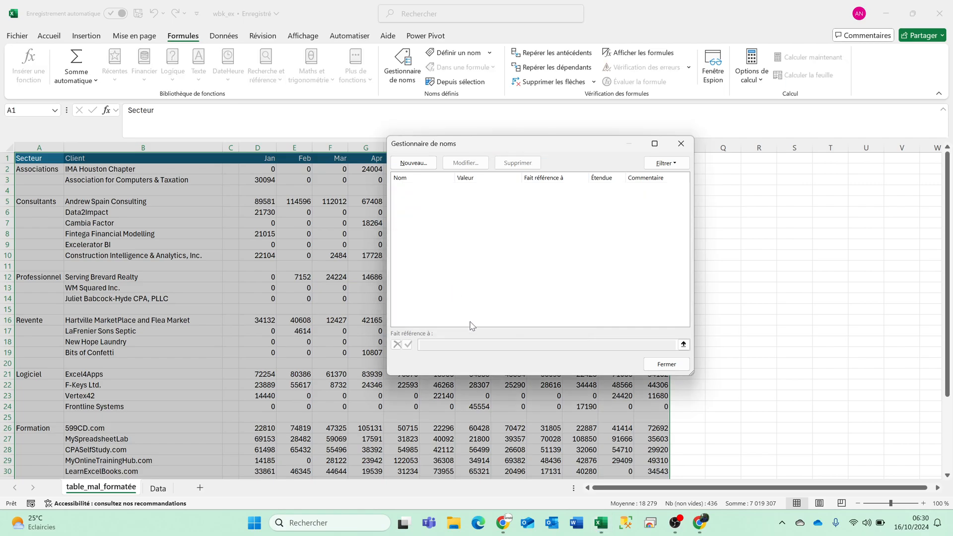
click(665, 364)
Name the selected range A1:O38 Table_mal_formate and load it into the Power Query Editor.
click(29, 114)
text(Tab)
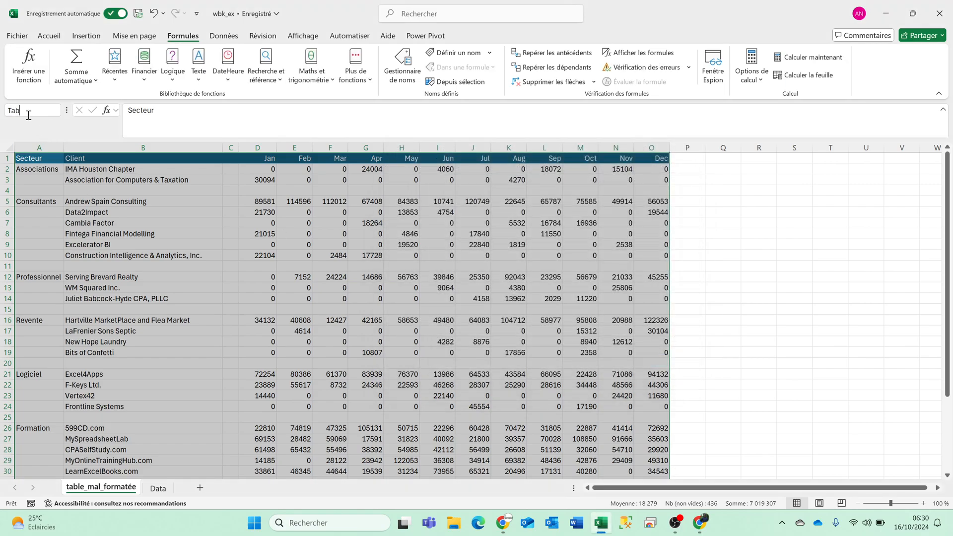
text(le_mal_formatée)
key(Return)
click(221, 36)
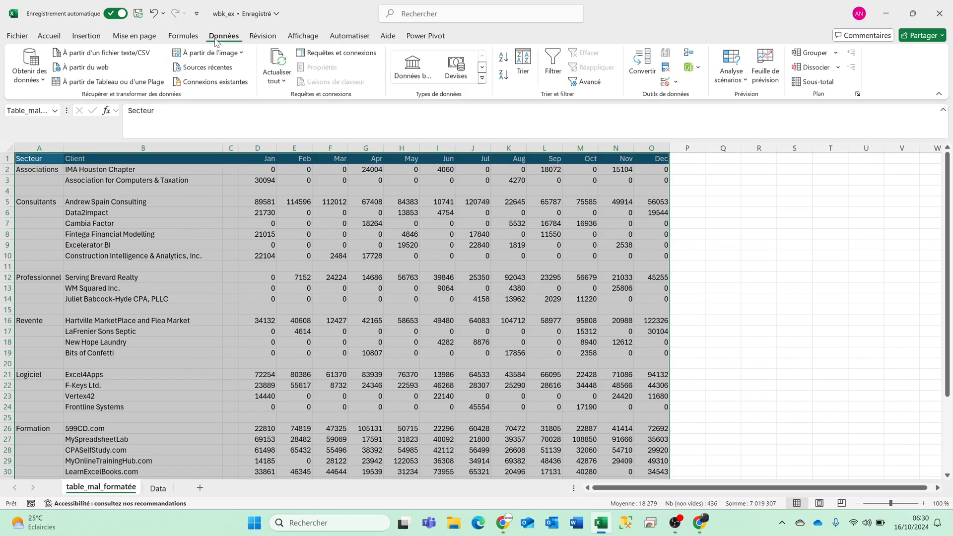
click(111, 82)
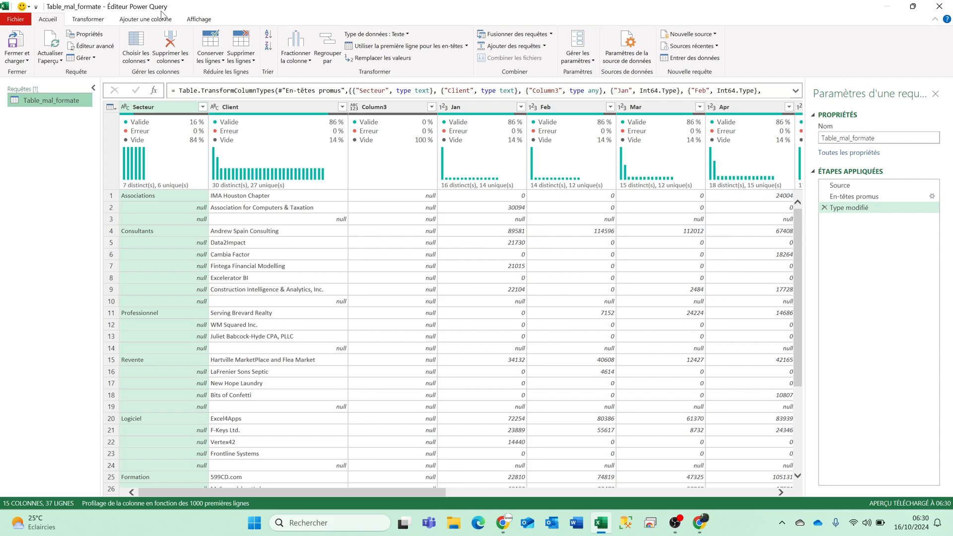
Turn off the column quality and column distribution displays in the query's data preview.
click(195, 20)
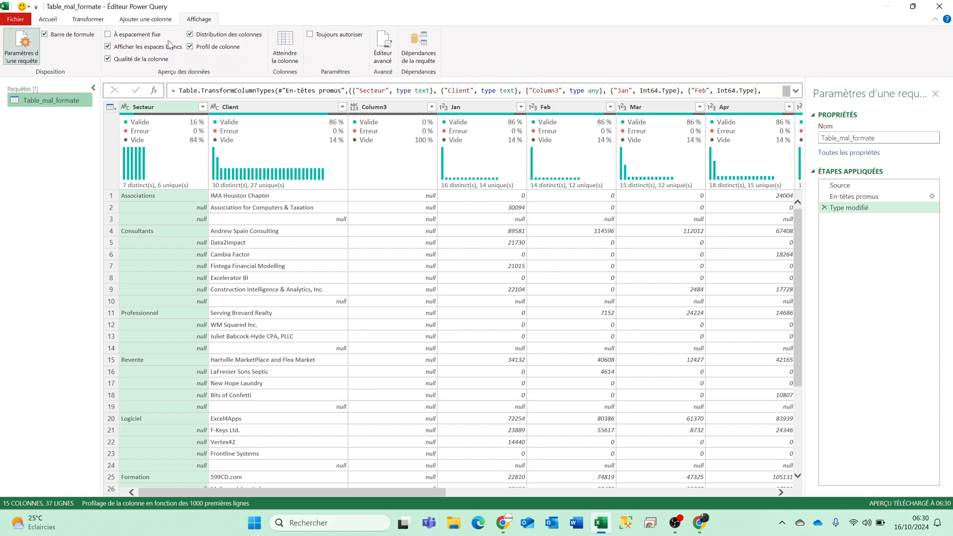
click(108, 58)
click(190, 34)
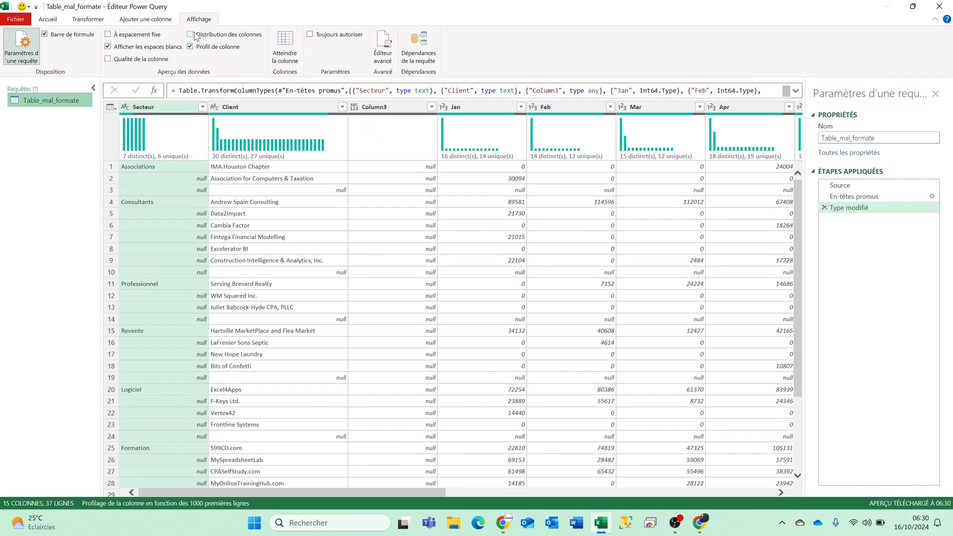
Check the column profiles of Secteur, Client and Column3, and turn off the column profile display.
click(259, 217)
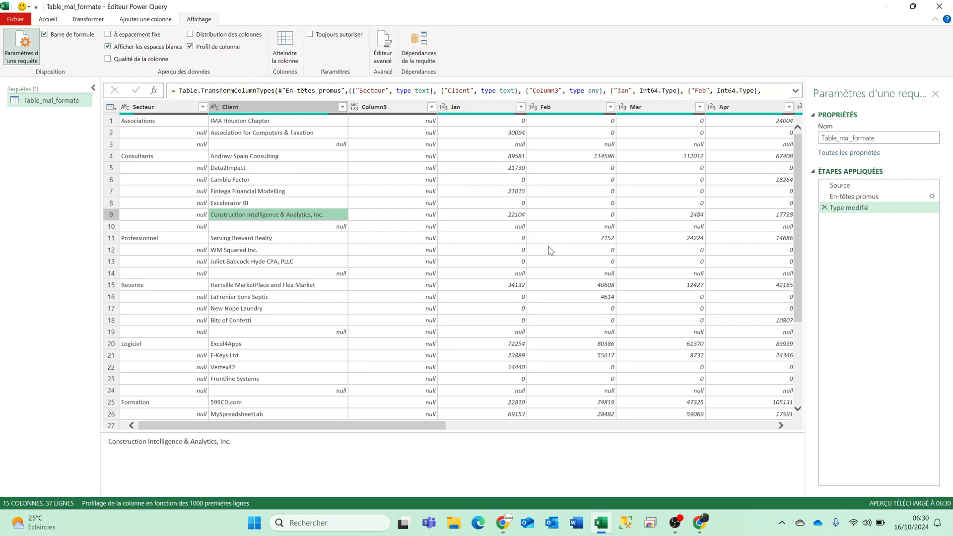
click(178, 108)
click(221, 110)
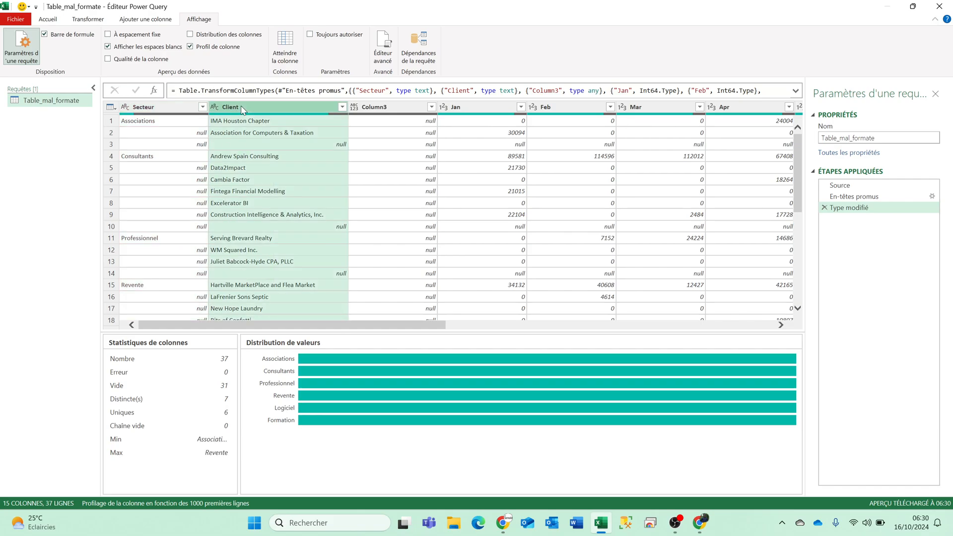
click(370, 110)
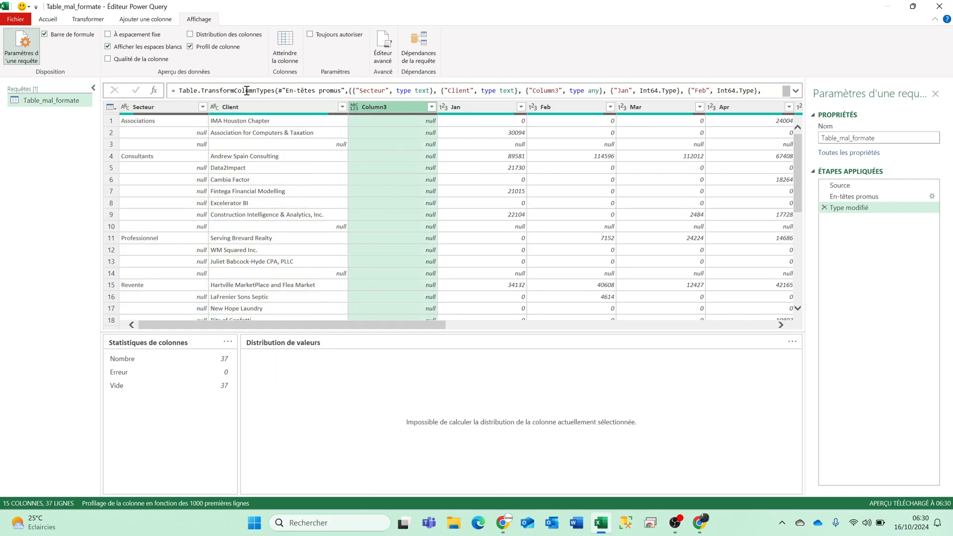
click(191, 47)
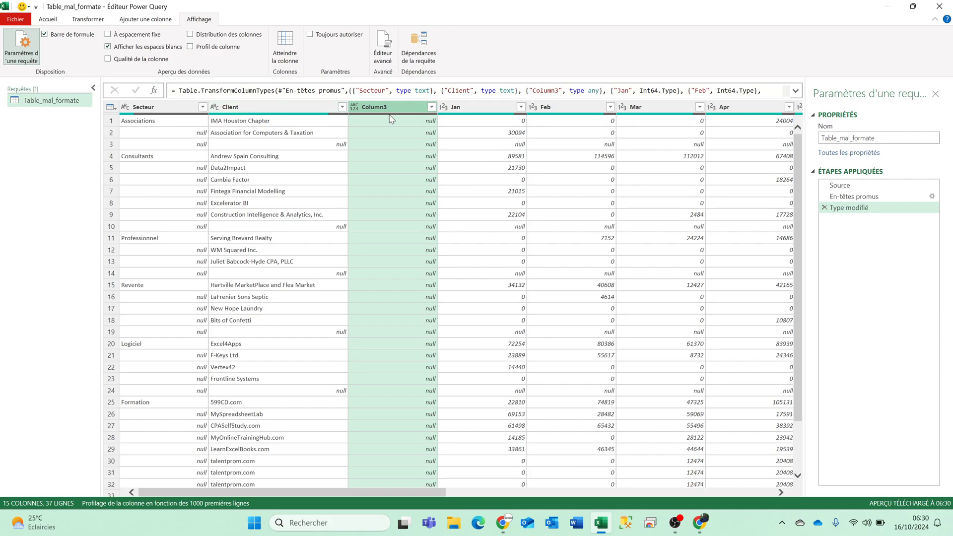
Examine the null values in the Secteur column, across row 3 and in Column3.
click(446, 109)
click(396, 108)
click(204, 214)
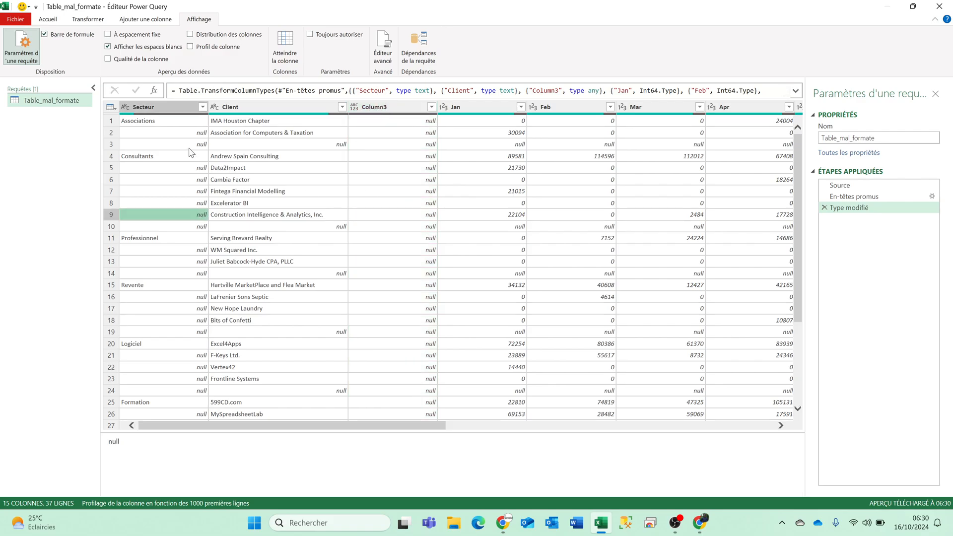
click(189, 134)
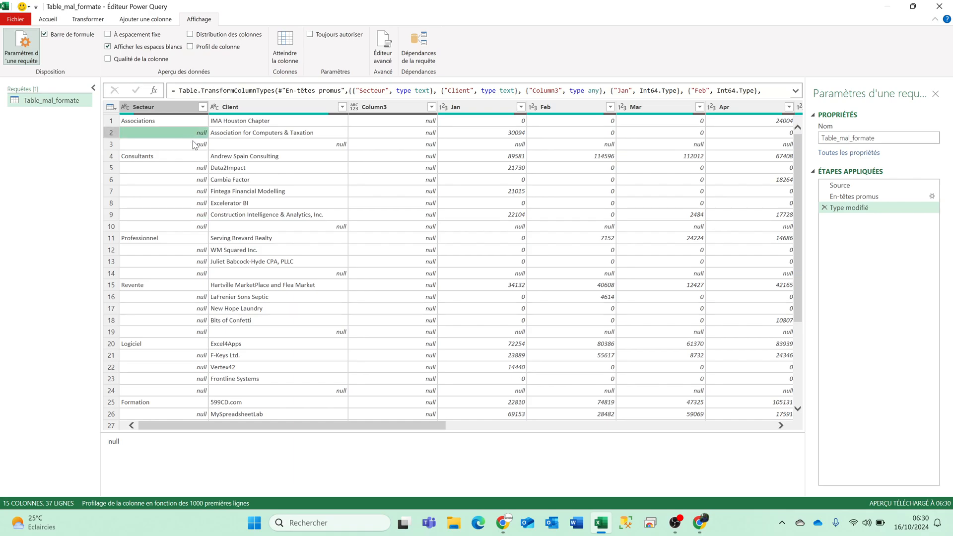
click(201, 144)
click(309, 145)
click(417, 145)
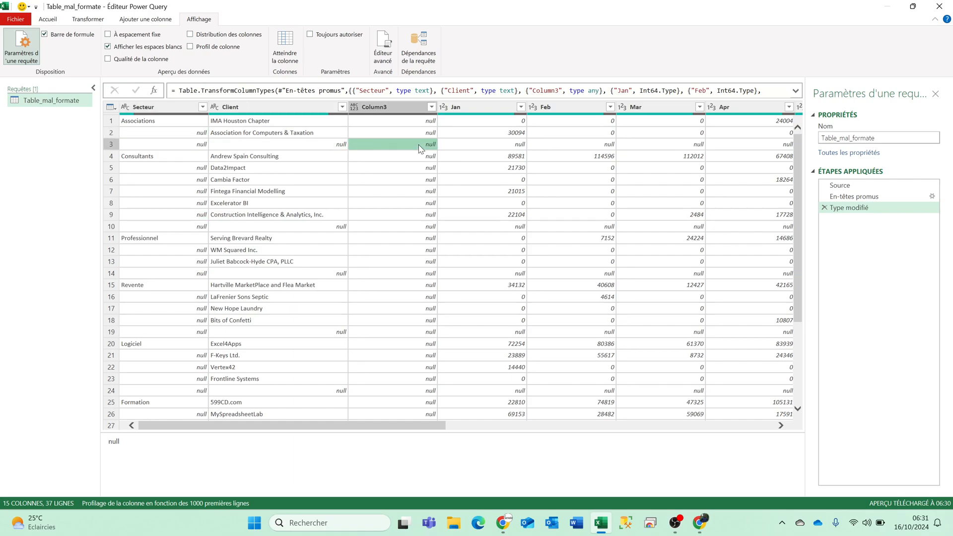
click(428, 122)
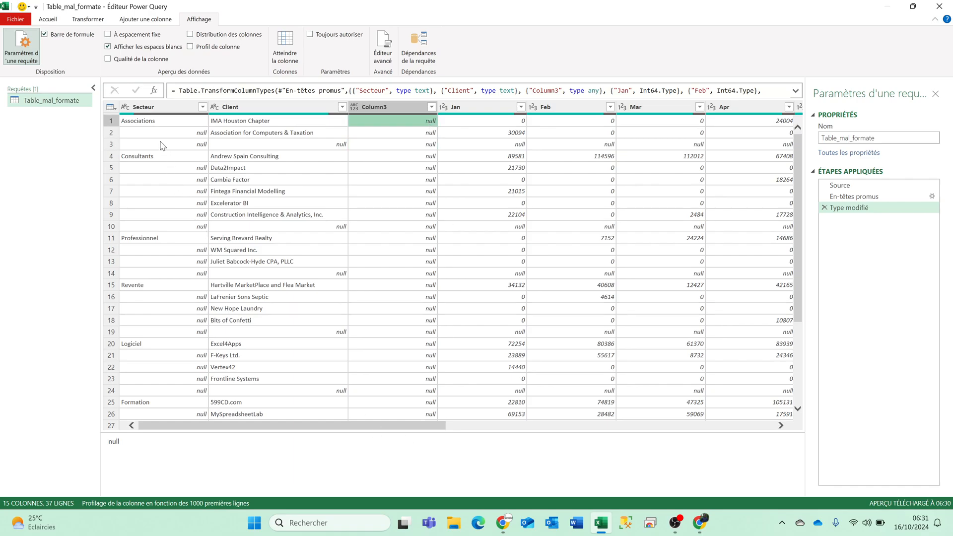
drag(400, 428, 293, 419)
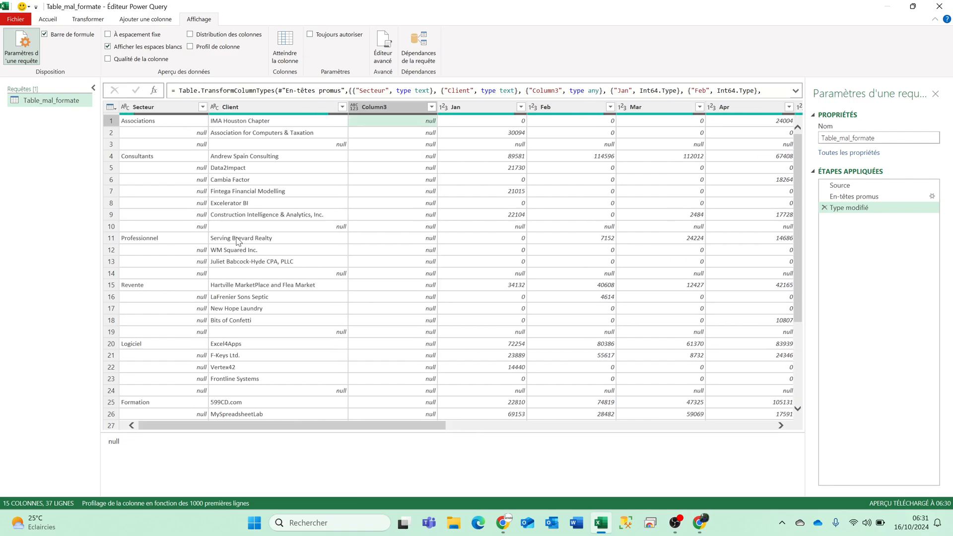
Remove the empty Column3 from the Table_mal_formate query.
click(373, 106)
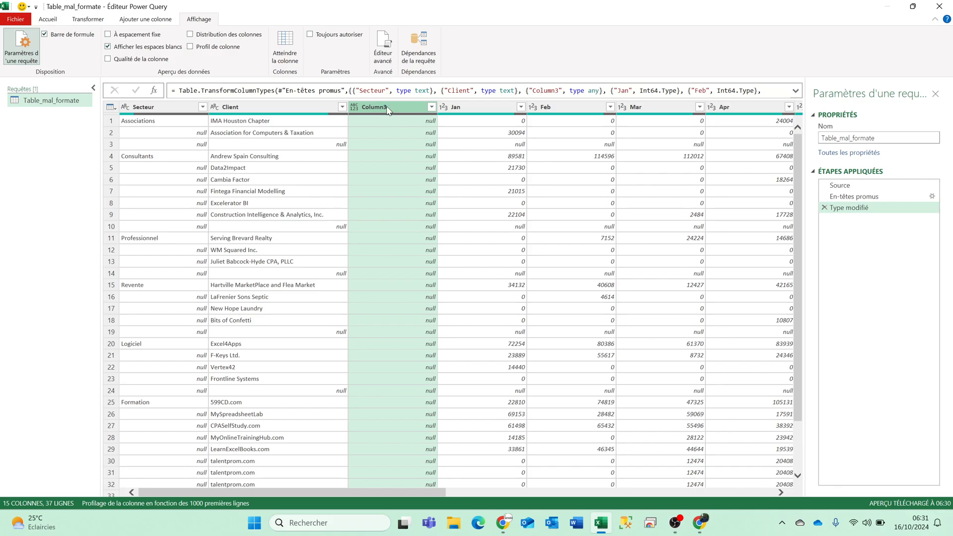
right_click(388, 109)
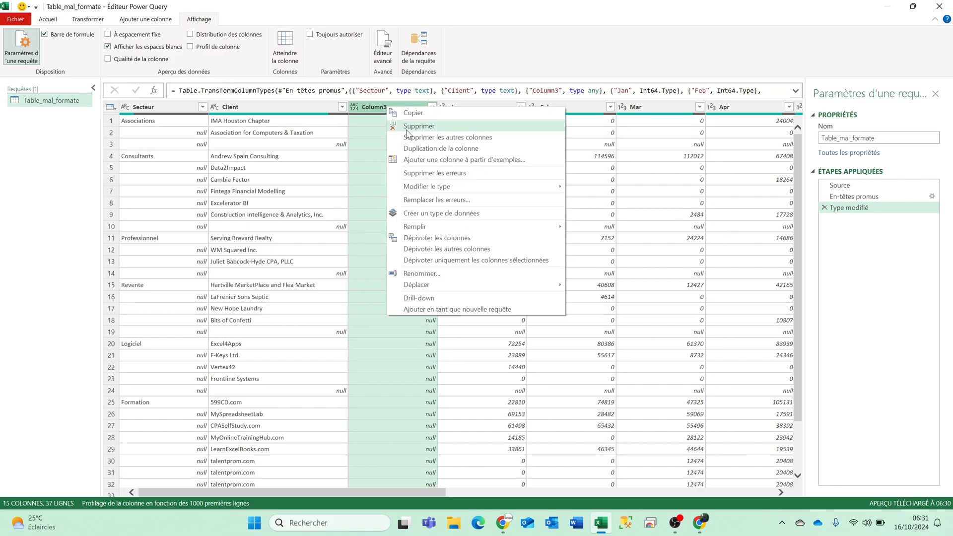
key(Escape)
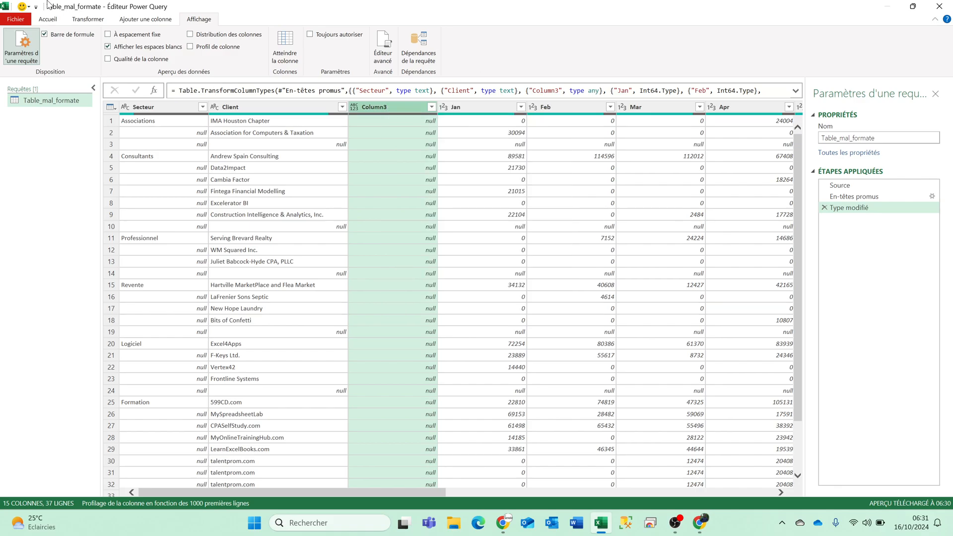
click(48, 19)
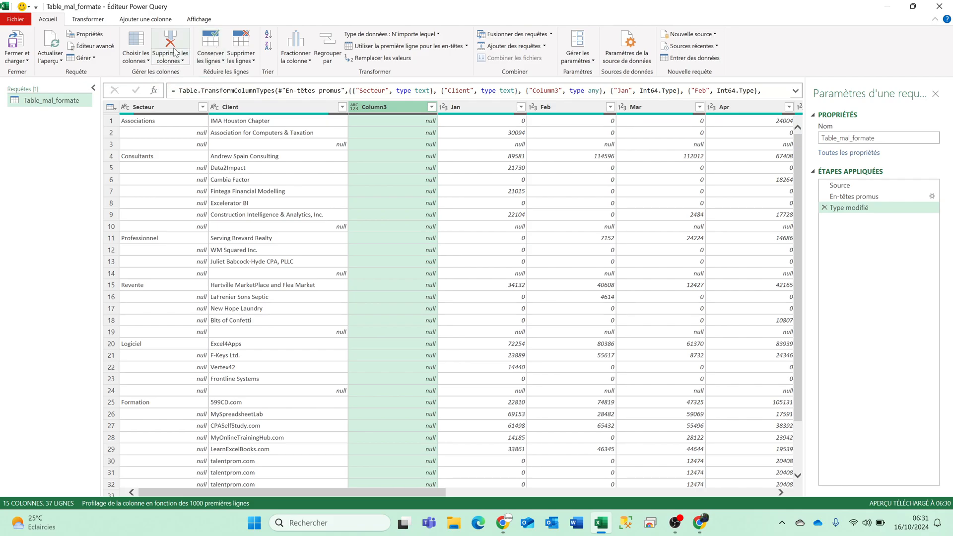
click(177, 61)
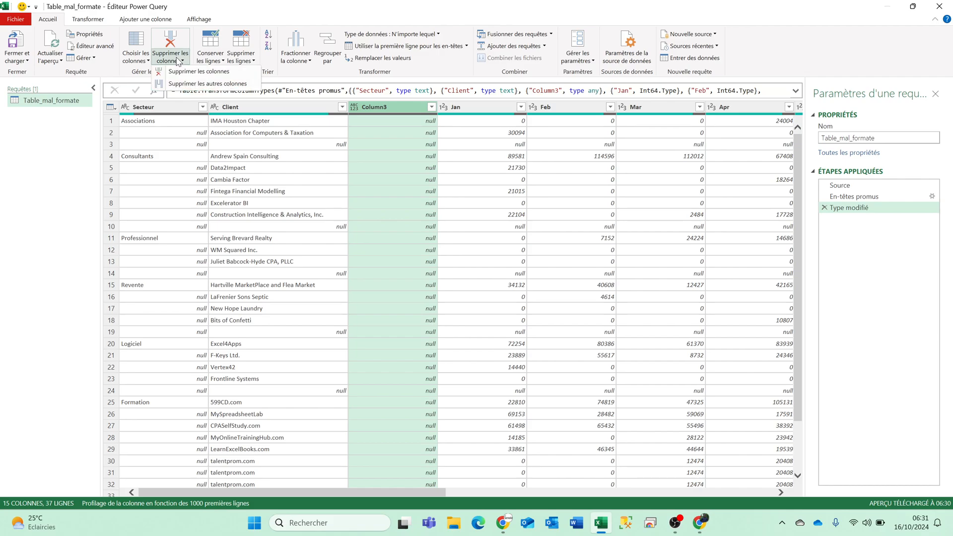
click(178, 61)
click(177, 61)
right_click(380, 106)
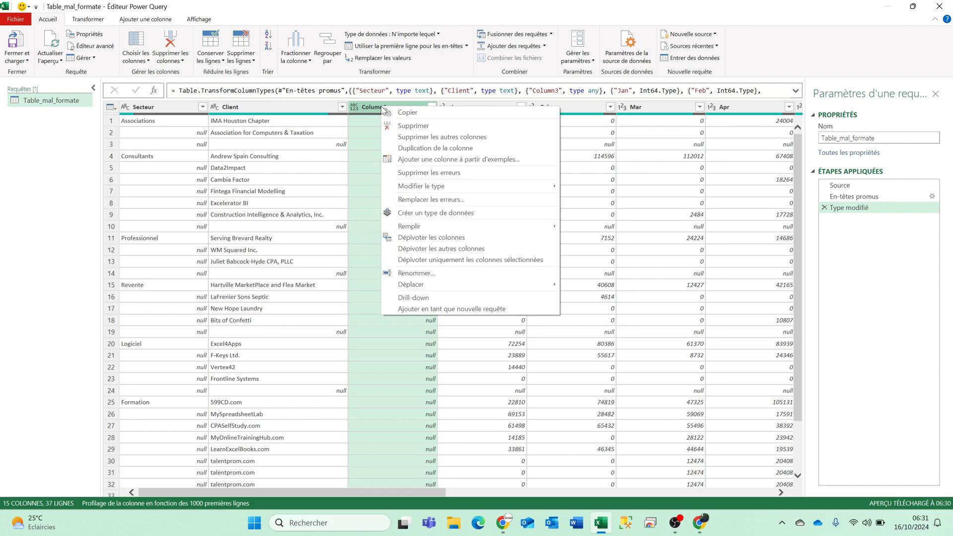
click(408, 126)
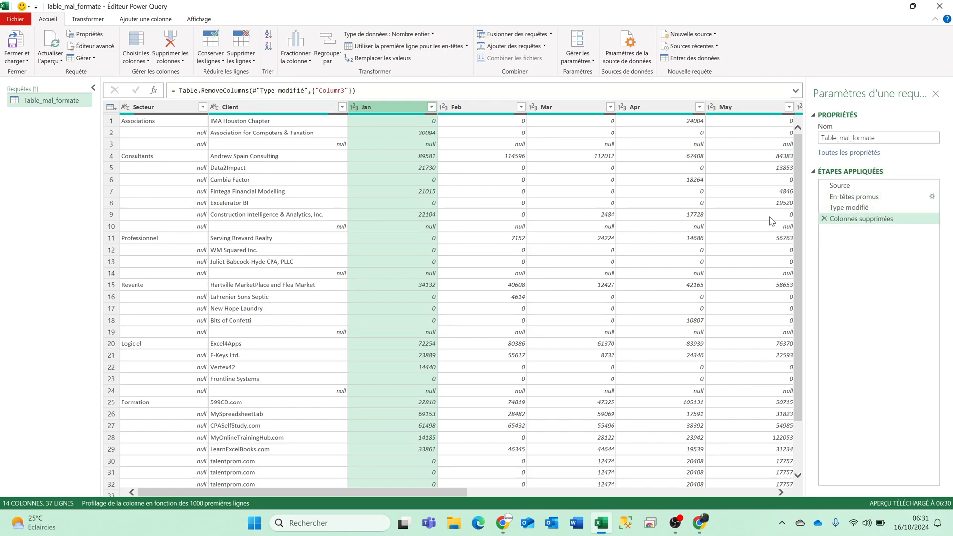
Check the null cells in the Secteur column and row 3, and remove all blank rows from the query.
click(165, 107)
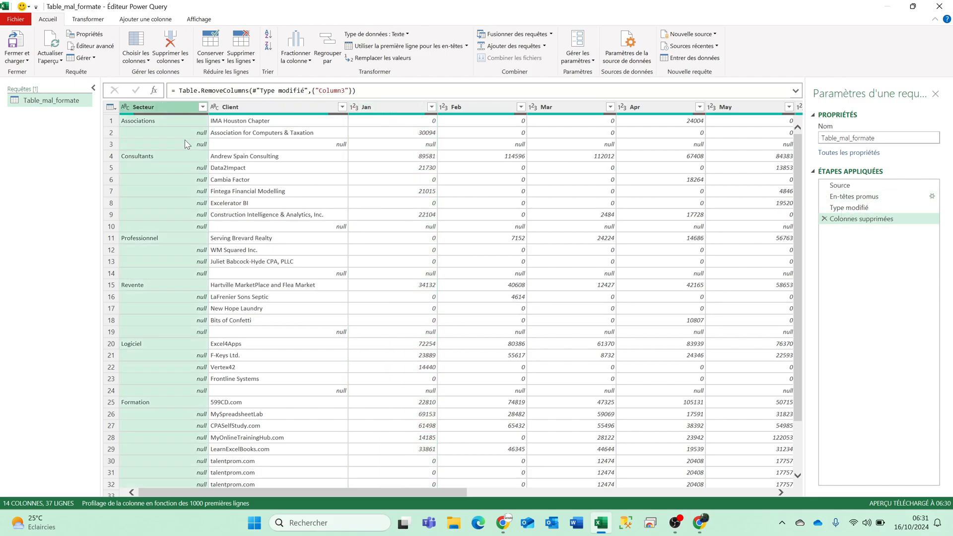
click(109, 145)
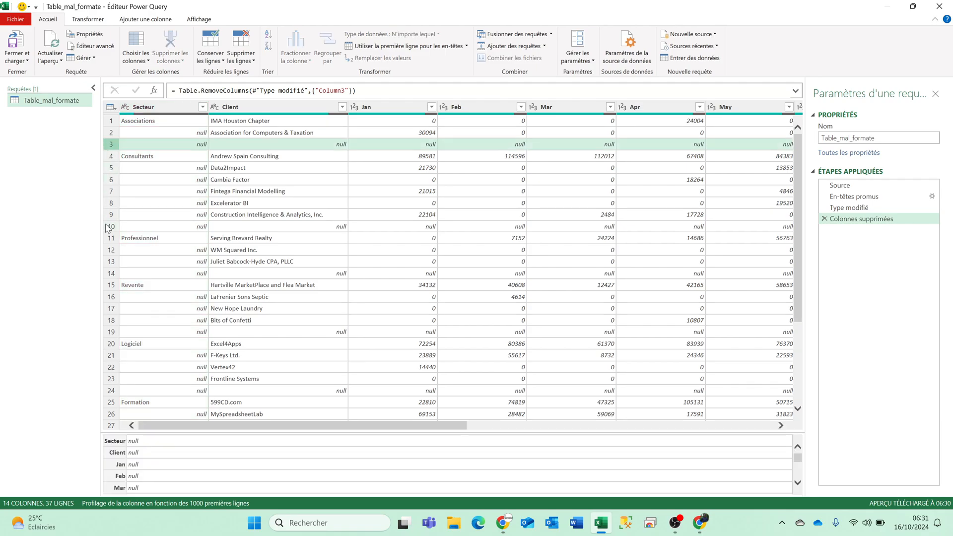
click(189, 309)
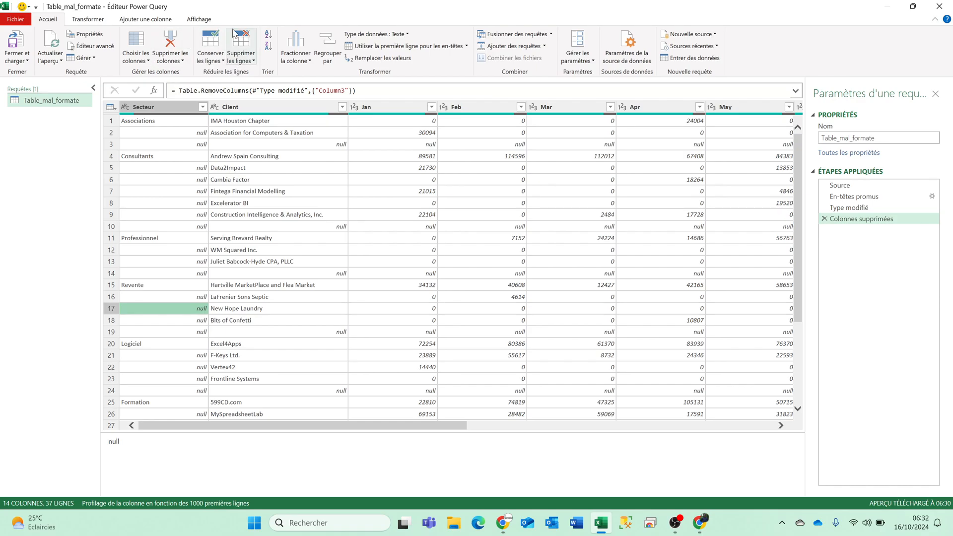
click(245, 56)
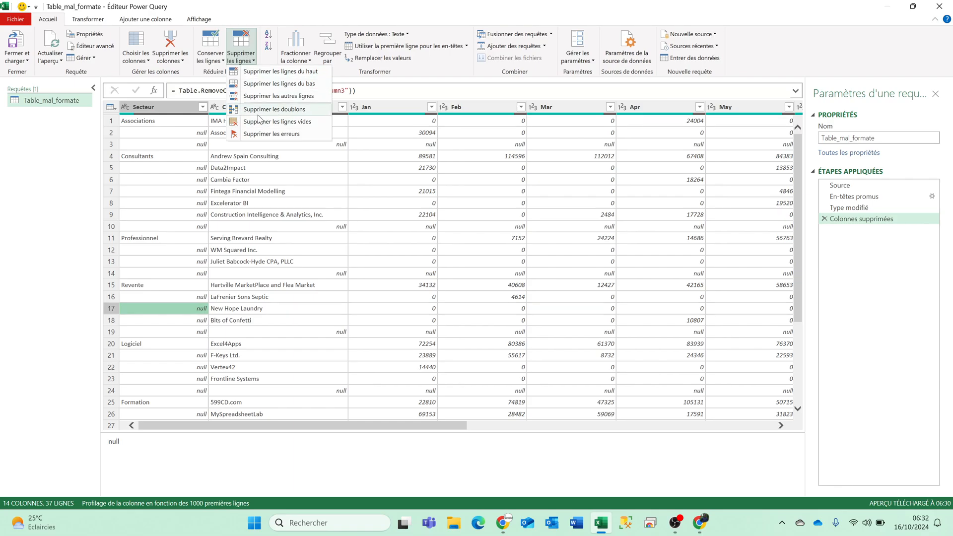
click(291, 125)
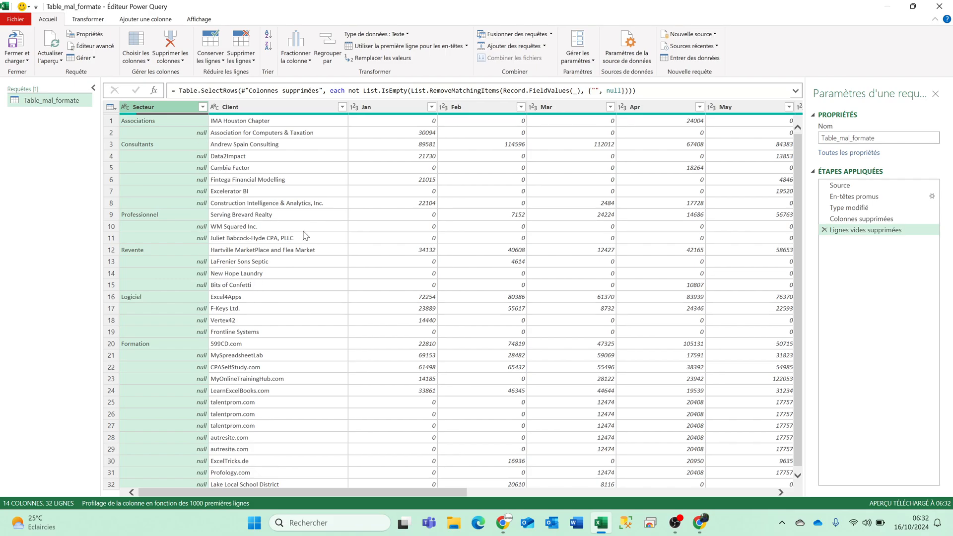
Examine the null cells beneath the Associations and Consultants entries in the Secteur column.
click(187, 135)
click(158, 123)
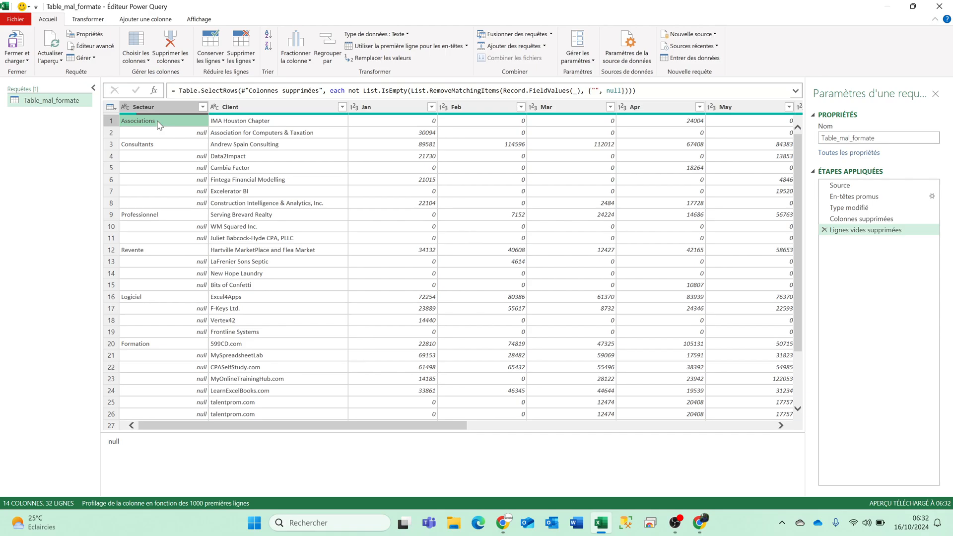
click(163, 136)
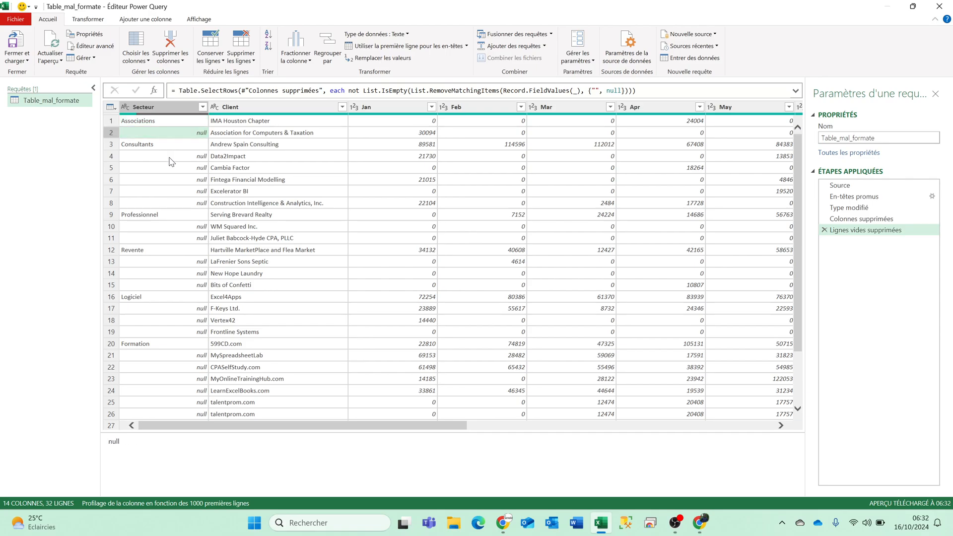
click(169, 158)
click(172, 172)
click(181, 193)
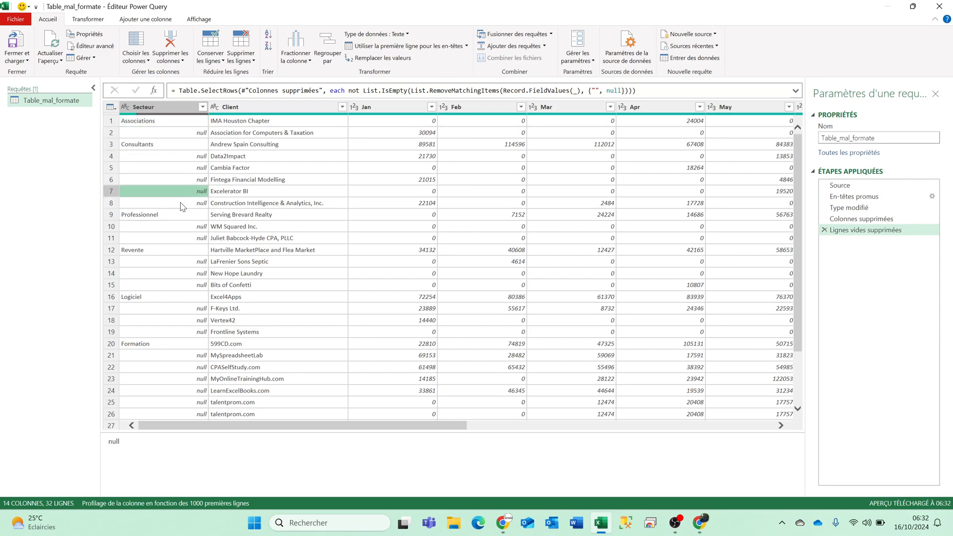
click(181, 204)
click(149, 121)
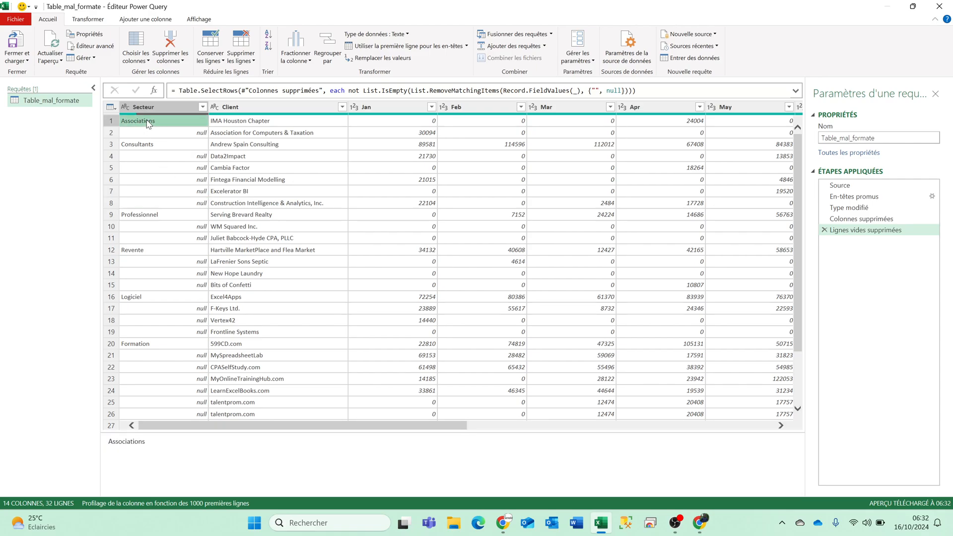
click(158, 130)
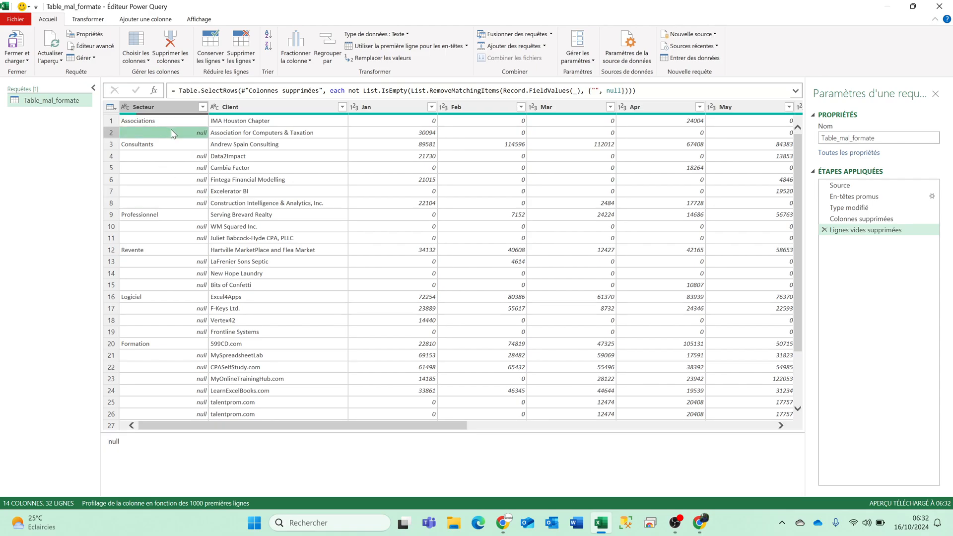
click(151, 145)
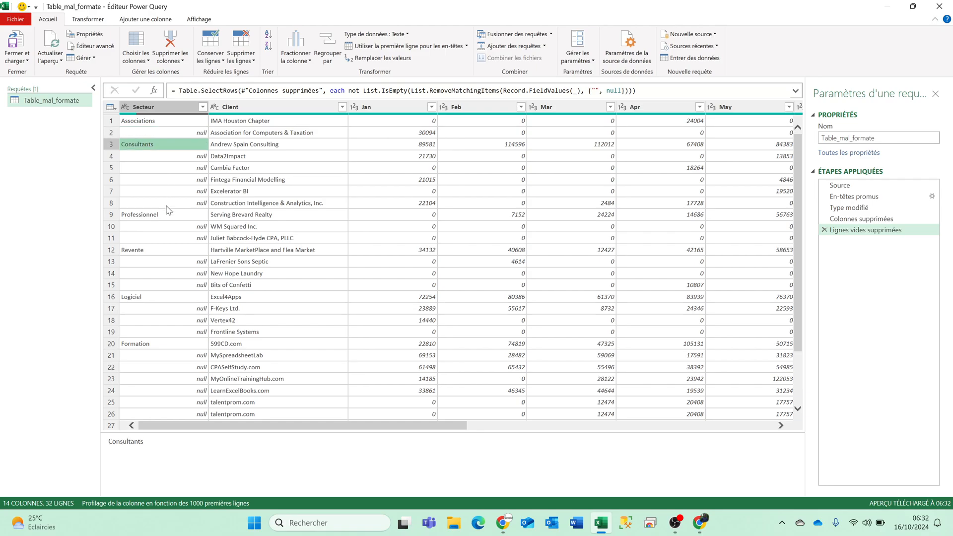
Fill the Secteur column downward so each null takes the sector name above it.
click(179, 108)
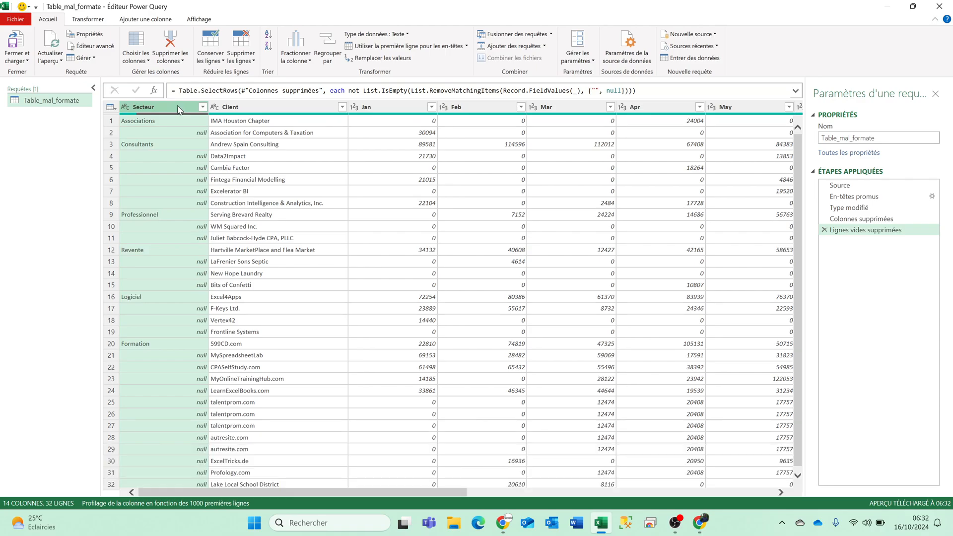
click(90, 18)
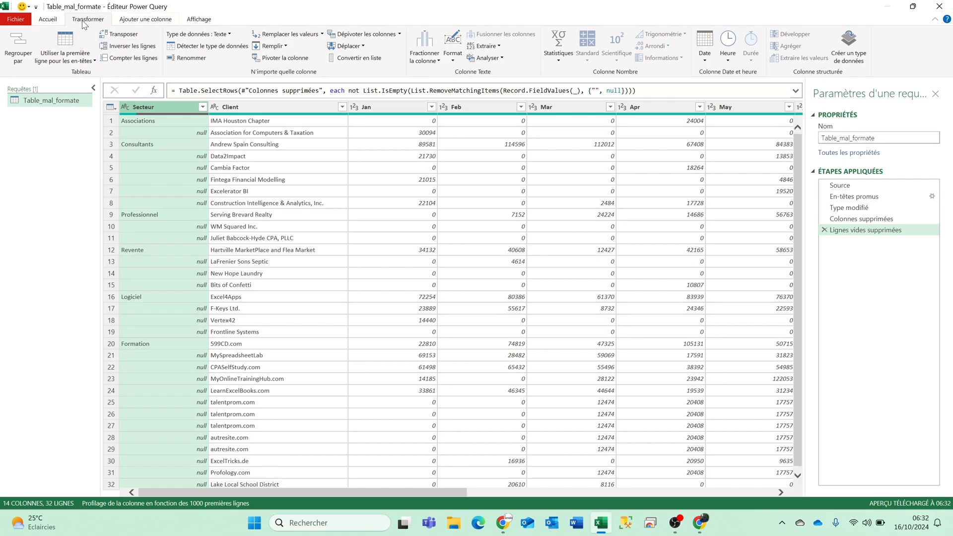
click(268, 48)
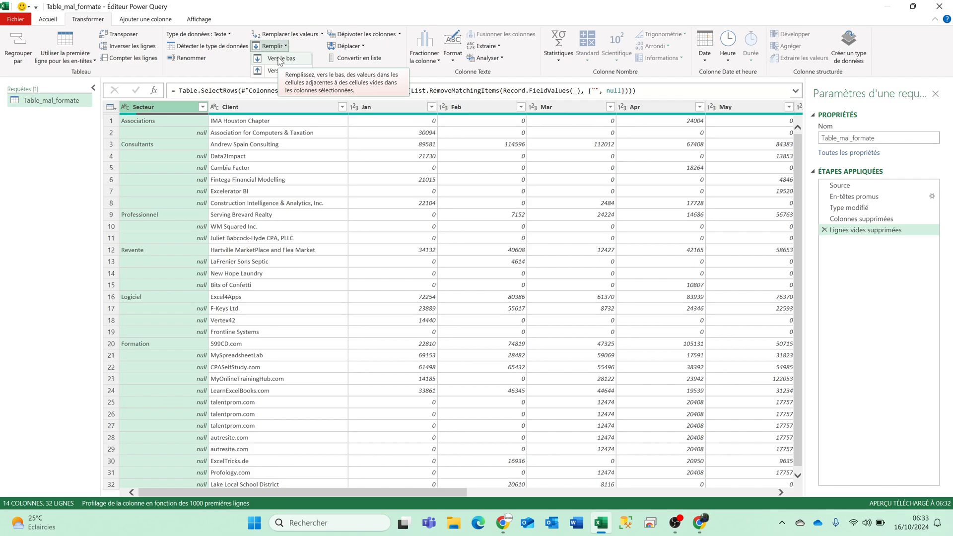
click(281, 58)
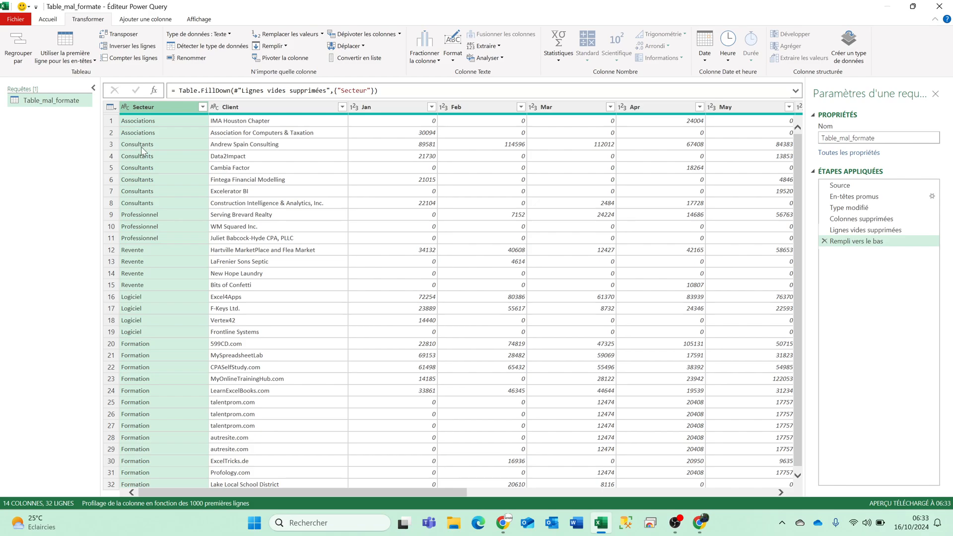
scroll(154, 359, down, 1)
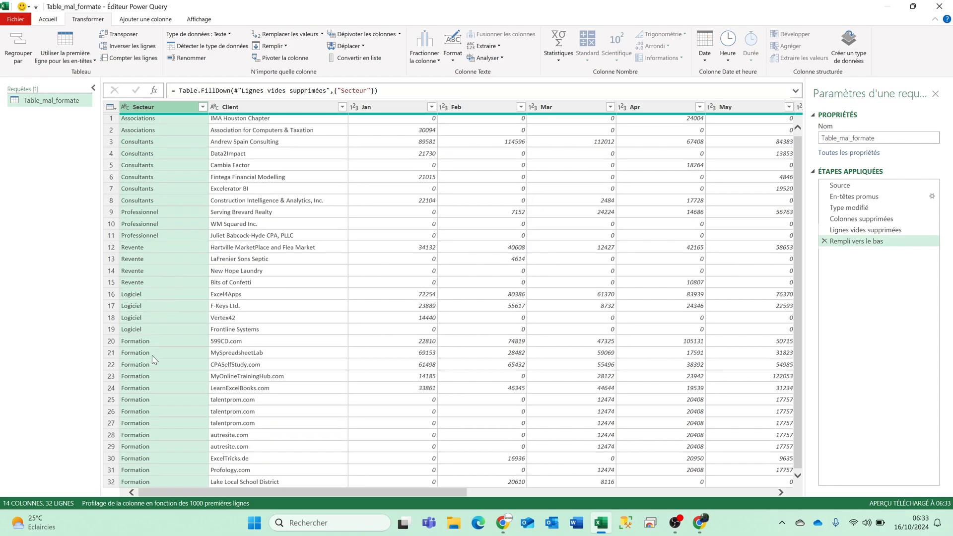
scroll(153, 359, up, 1)
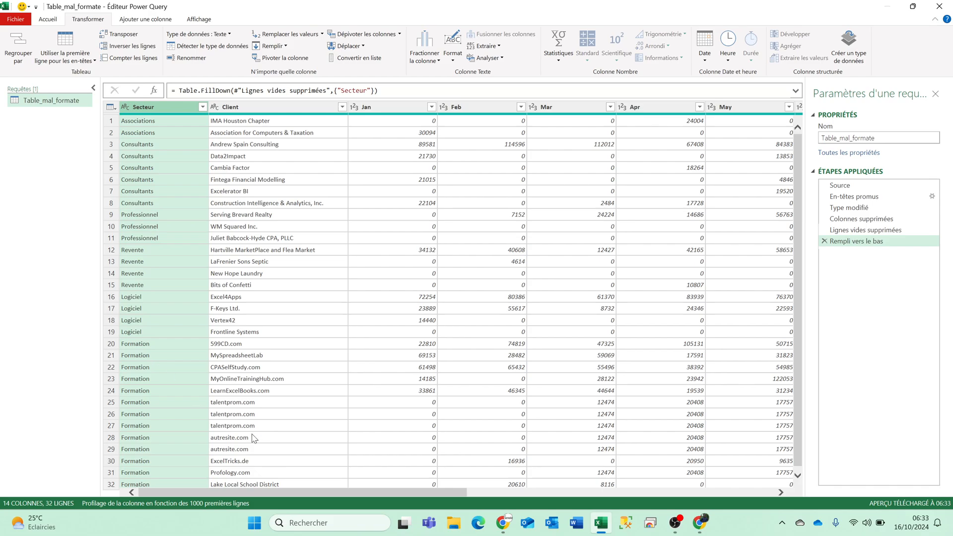
Close the query editor and load the cleaned Table_mal_formate query into a new worksheet.
drag(219, 492, 150, 528)
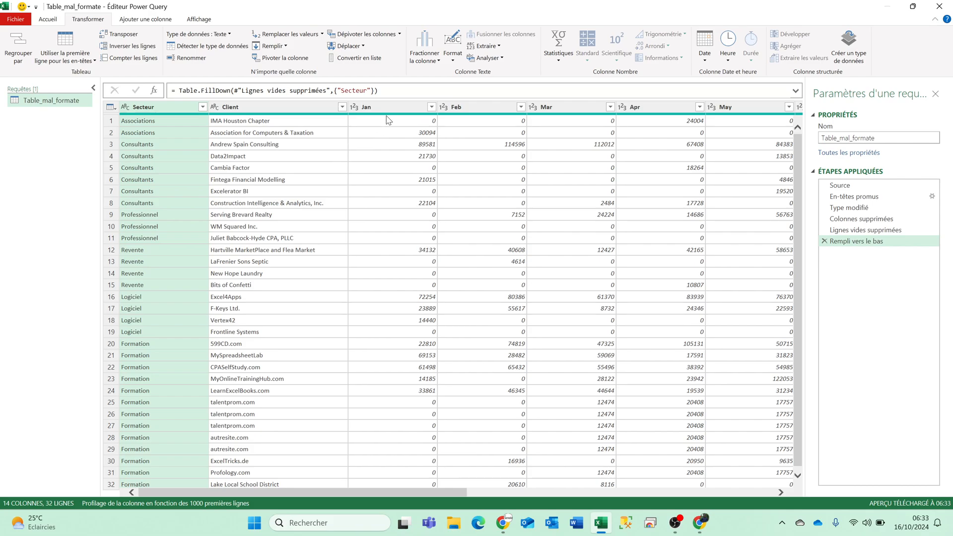
scroll(388, 119, down, 1)
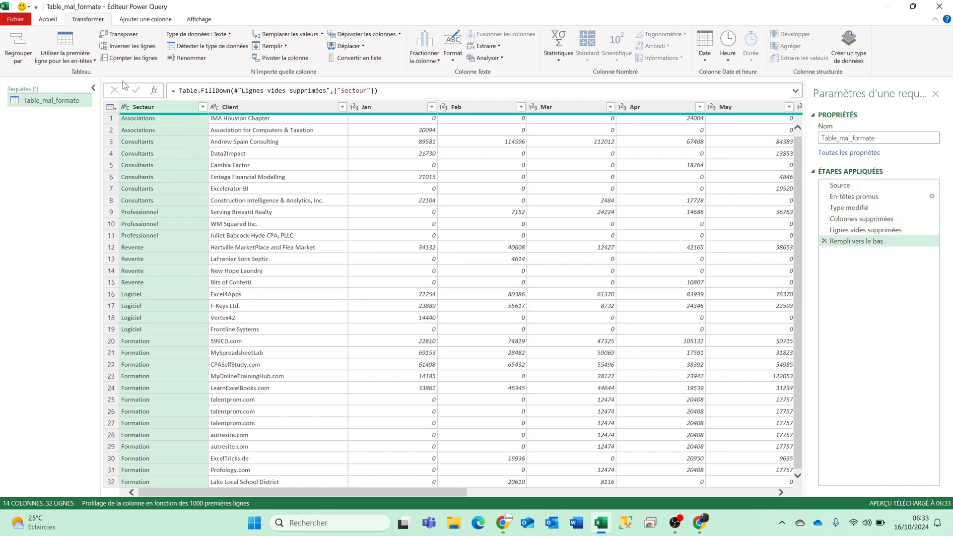
click(50, 19)
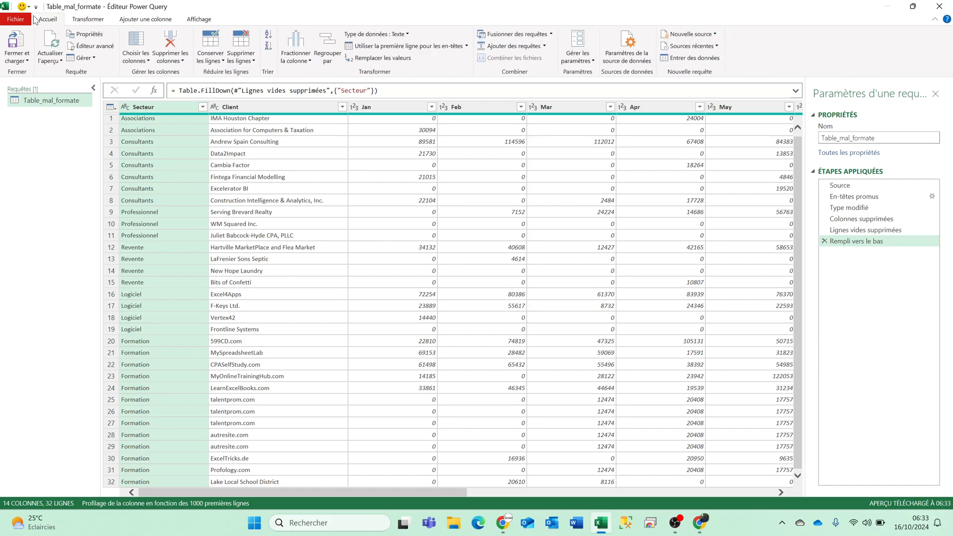
click(15, 41)
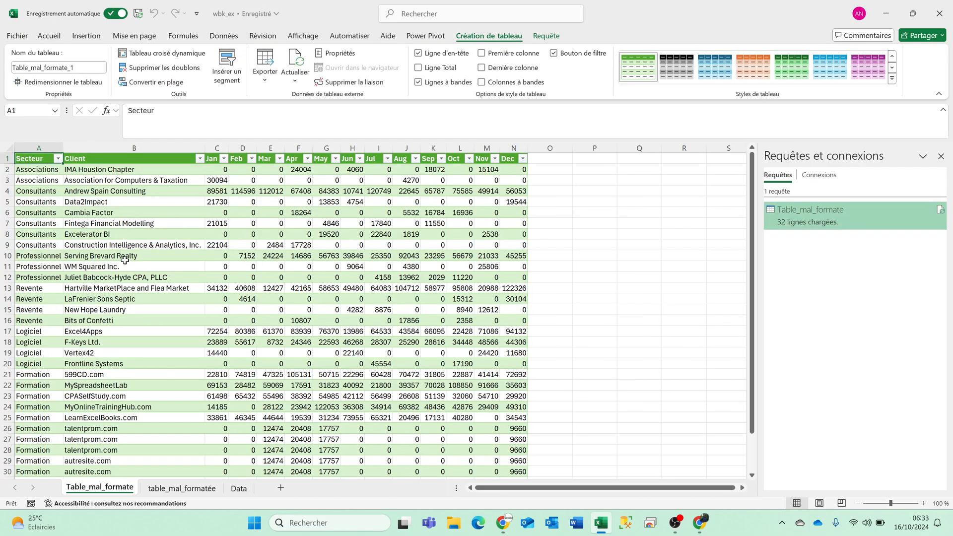
scroll(125, 260, down, 2)
scroll(125, 260, up, 2)
Rename the worksheet holding the loaded query table as Table_bien_formate.
double_click(103, 487)
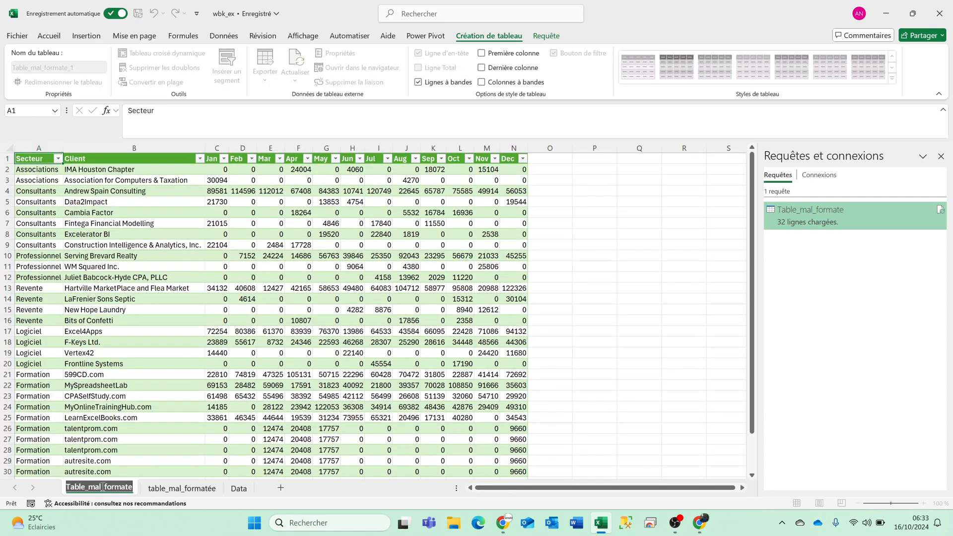
click(90, 487)
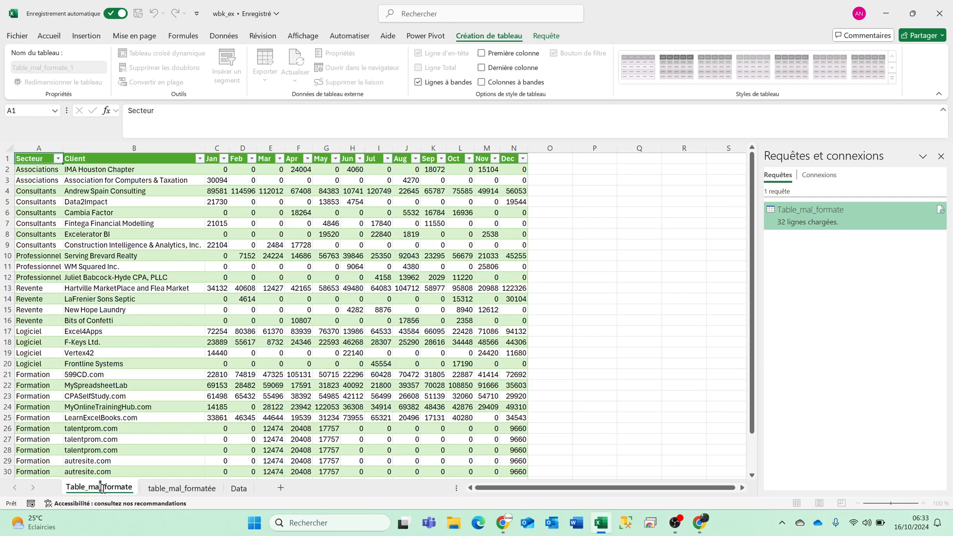
key(Delete)
key(Delete)
key(Delete)
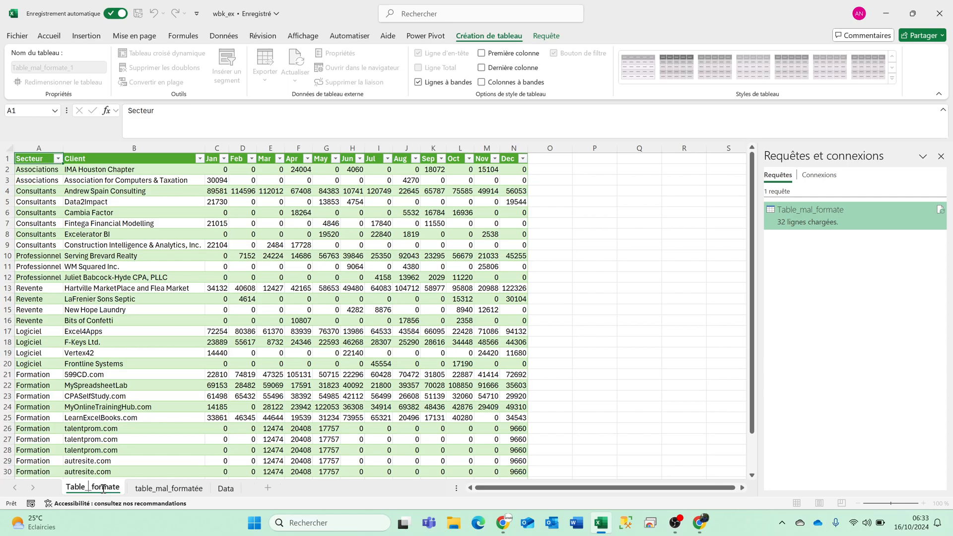
text(bien)
key(Return)
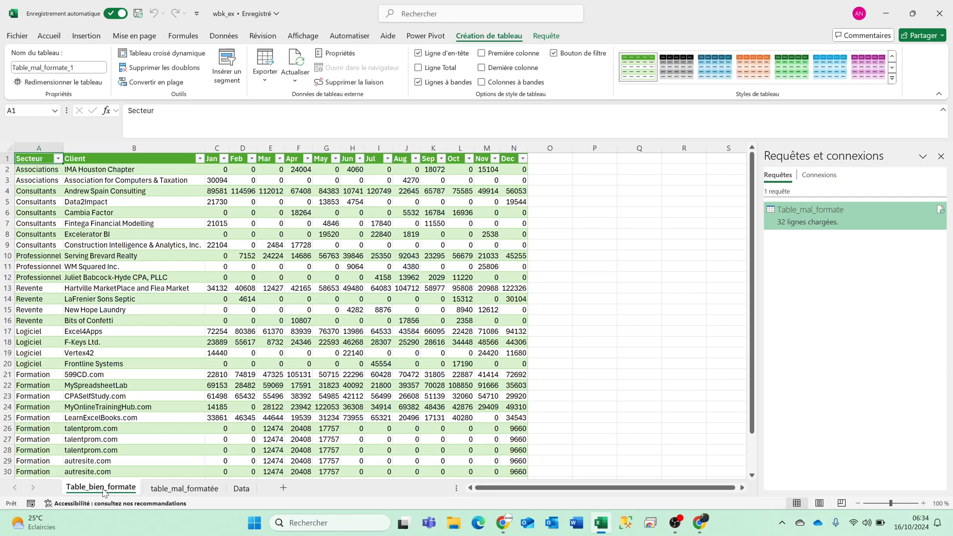
Review the loaded table on Table_bien_formate and compare it with the original on the table_mal_formatée sheet.
click(196, 420)
scroll(196, 419, down, 3)
scroll(196, 419, up, 3)
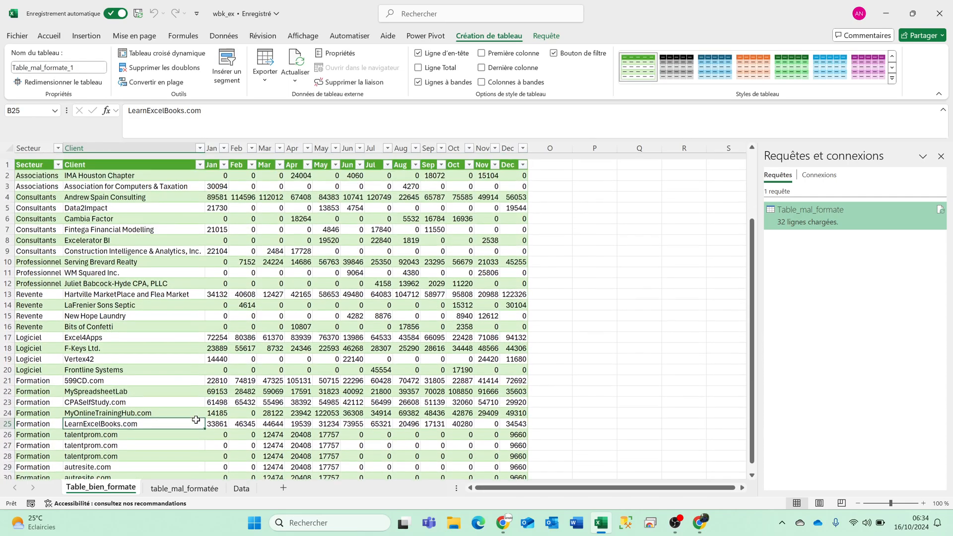
scroll(196, 419, down, 3)
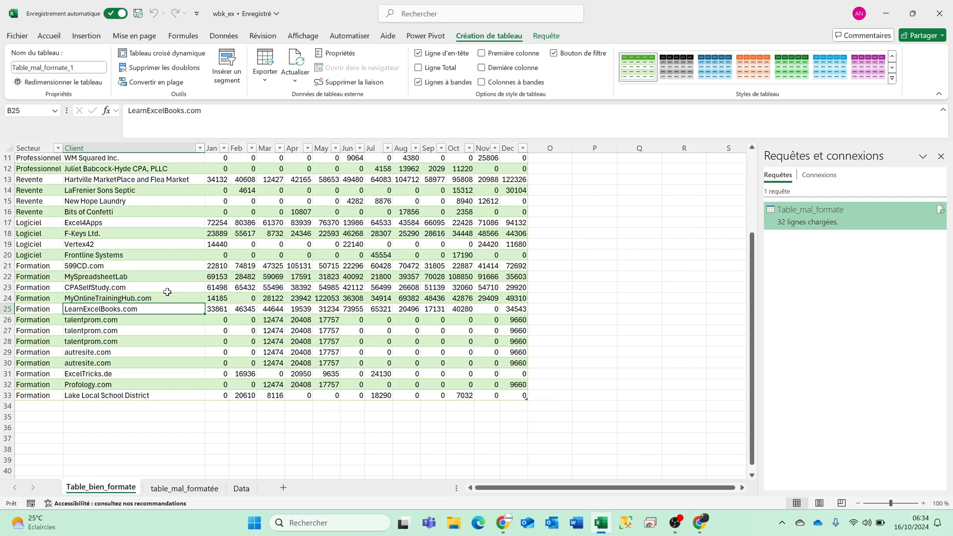
scroll(168, 291, up, 3)
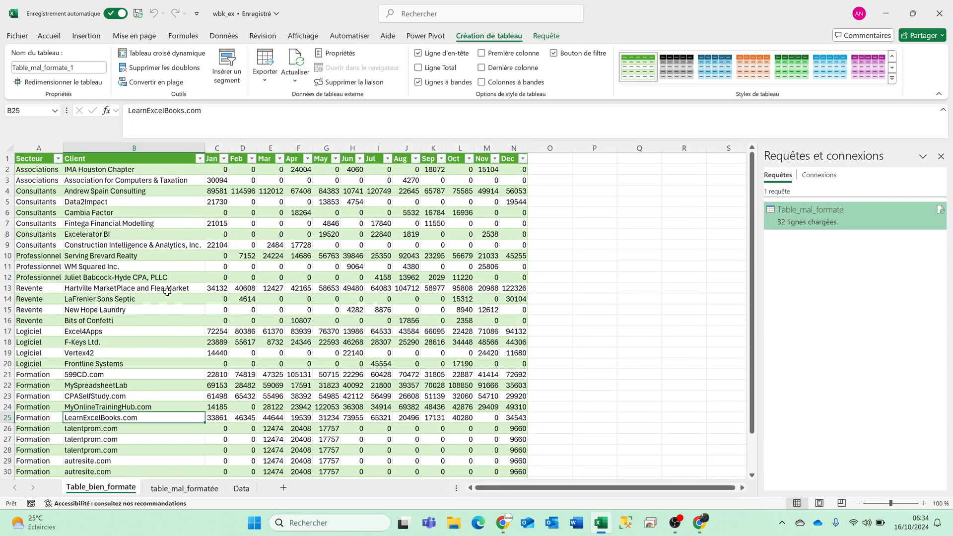
click(184, 489)
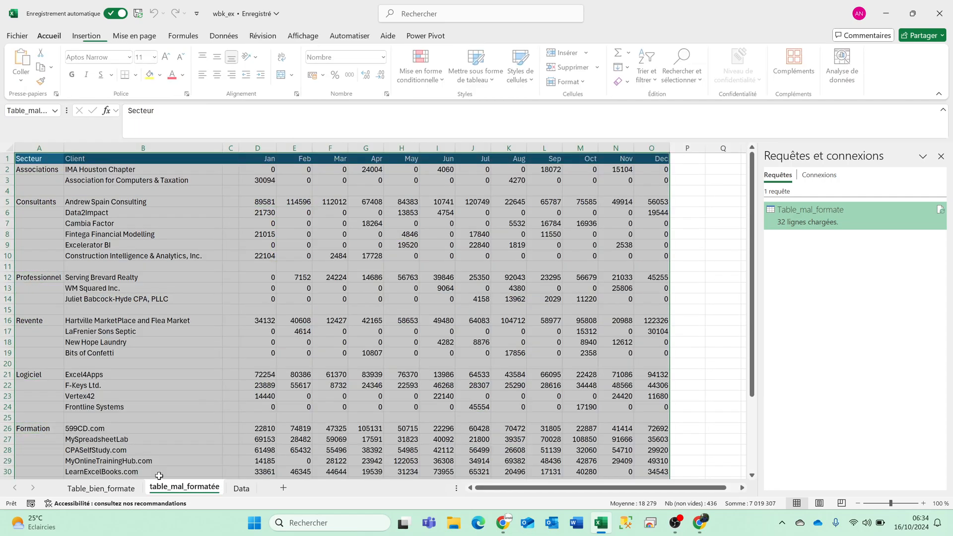
click(104, 488)
click(119, 342)
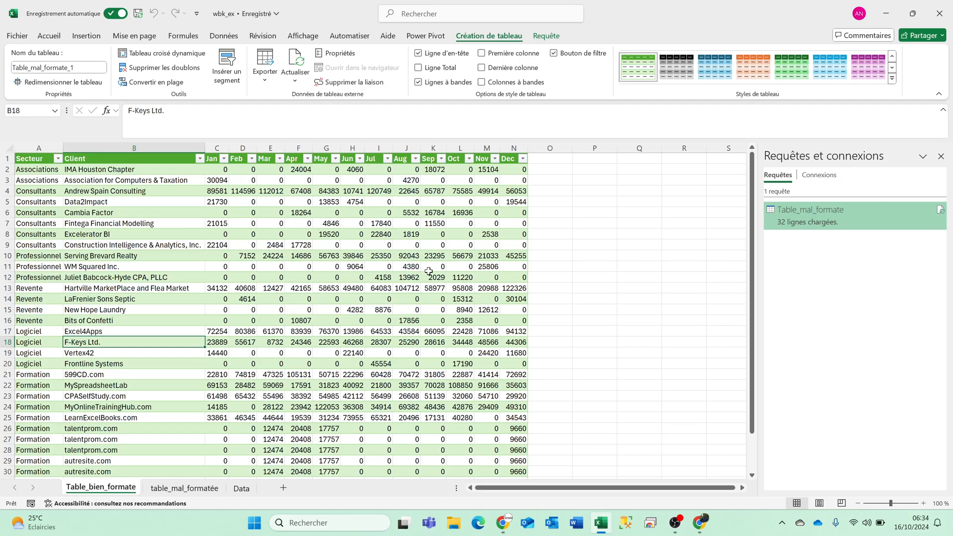
click(138, 270)
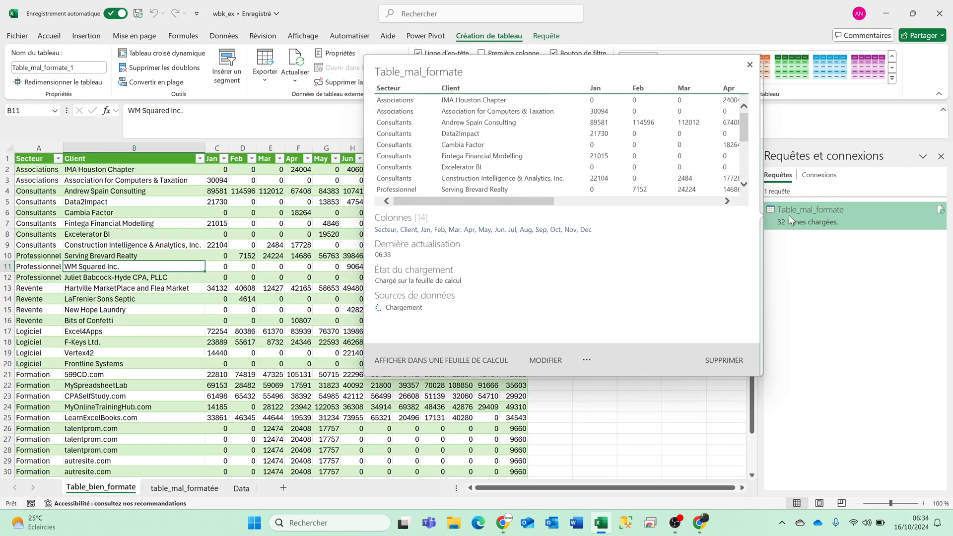
Open the Table_mal_formate query for editing, review its applied steps, and close the editor.
right_click(788, 215)
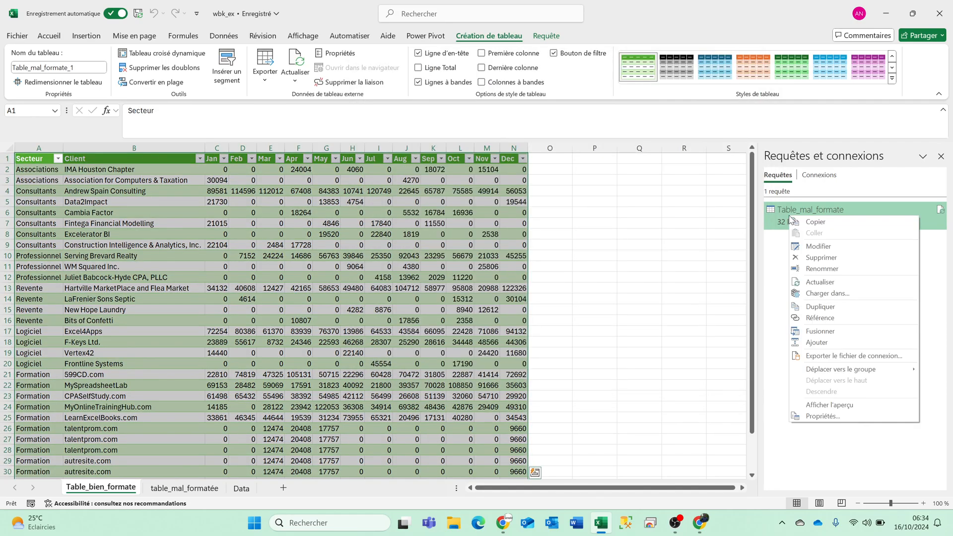
click(806, 247)
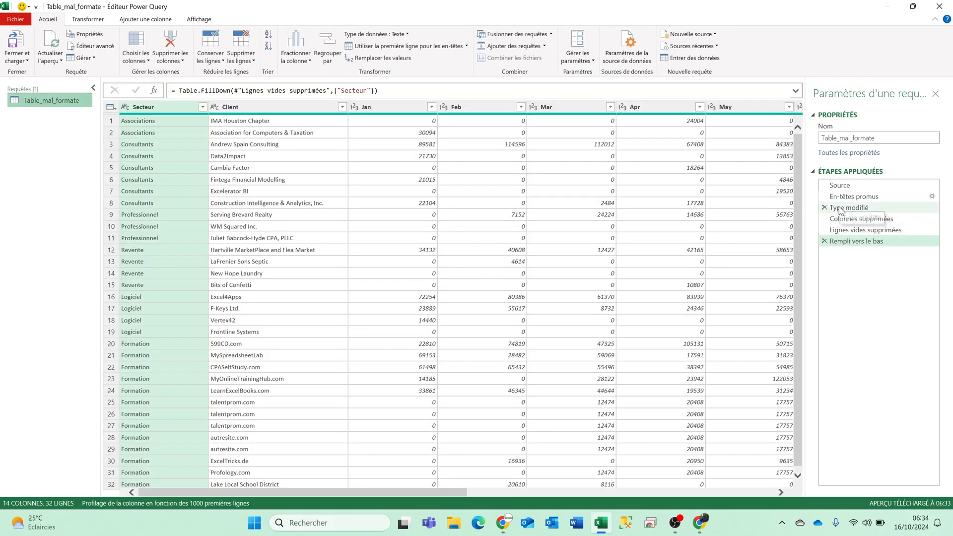
click(938, 7)
Examine the repeated talentprom.com and autresite.com records in rows 26 to 30 of the loaded table.
scroll(212, 308, down, 4)
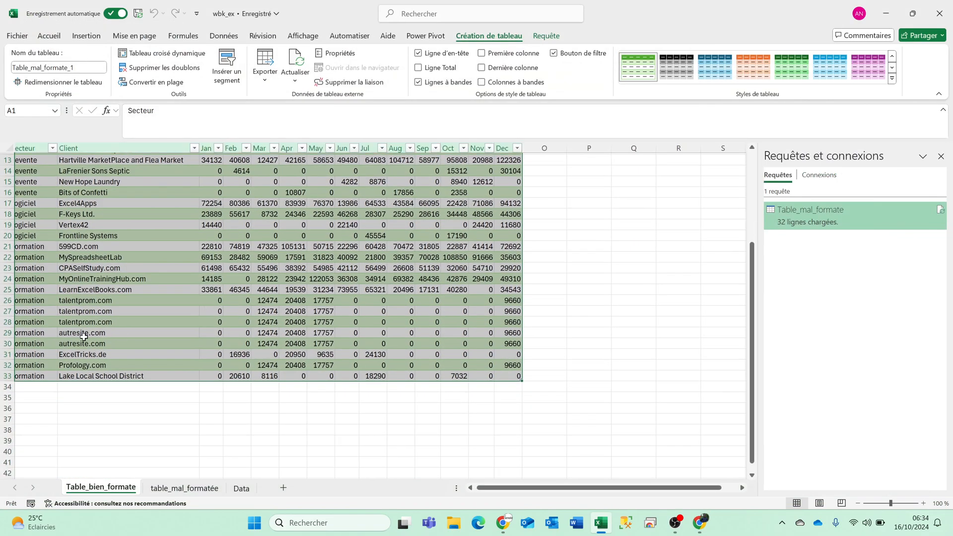
click(72, 323)
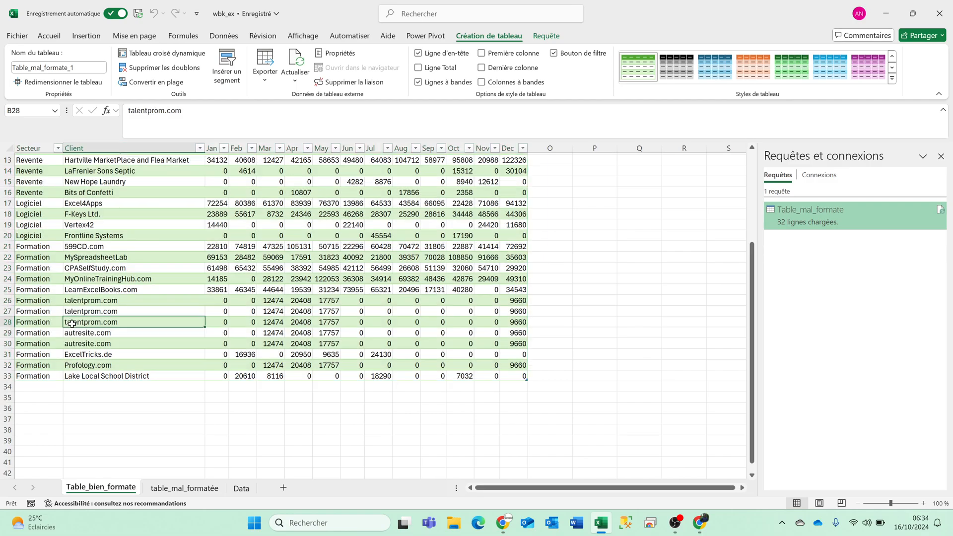
drag(7, 301, 8, 342)
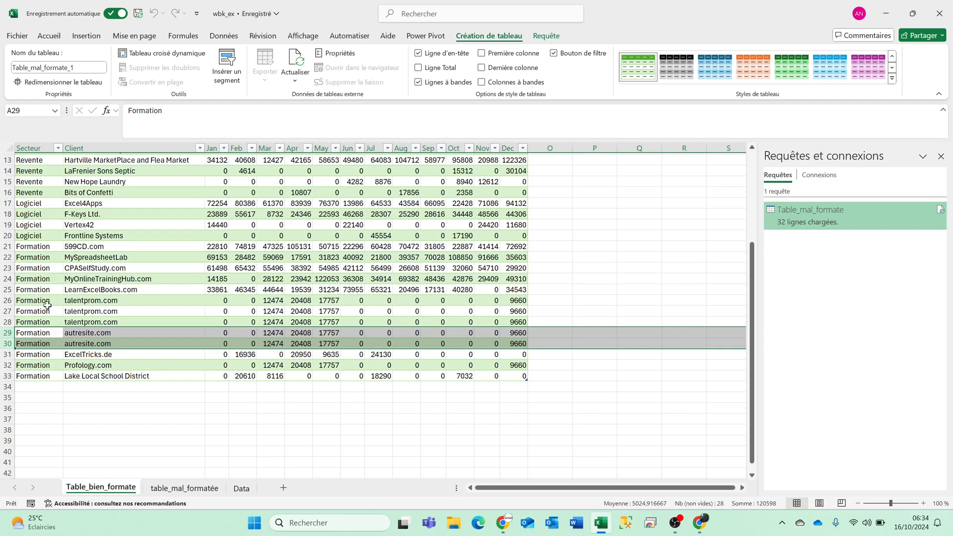
drag(7, 300, 8, 344)
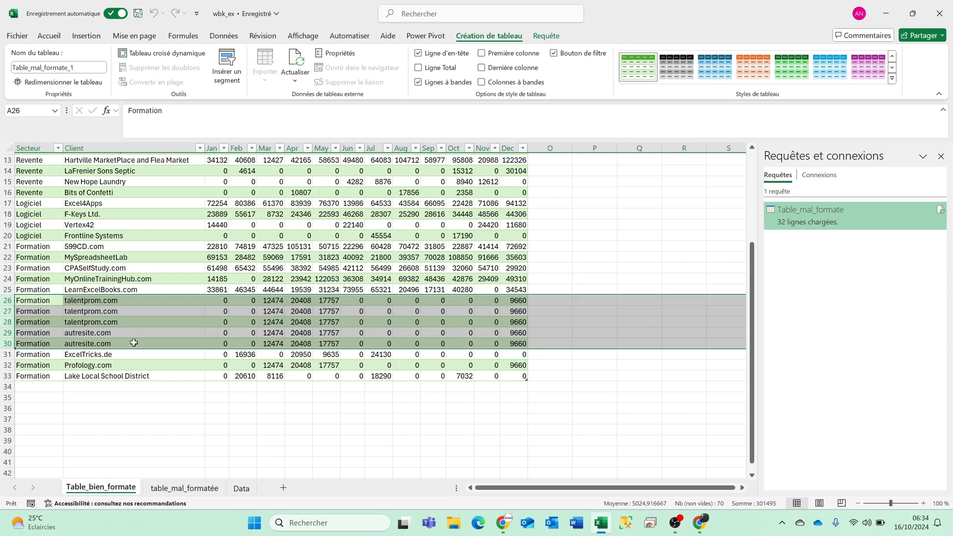
click(124, 311)
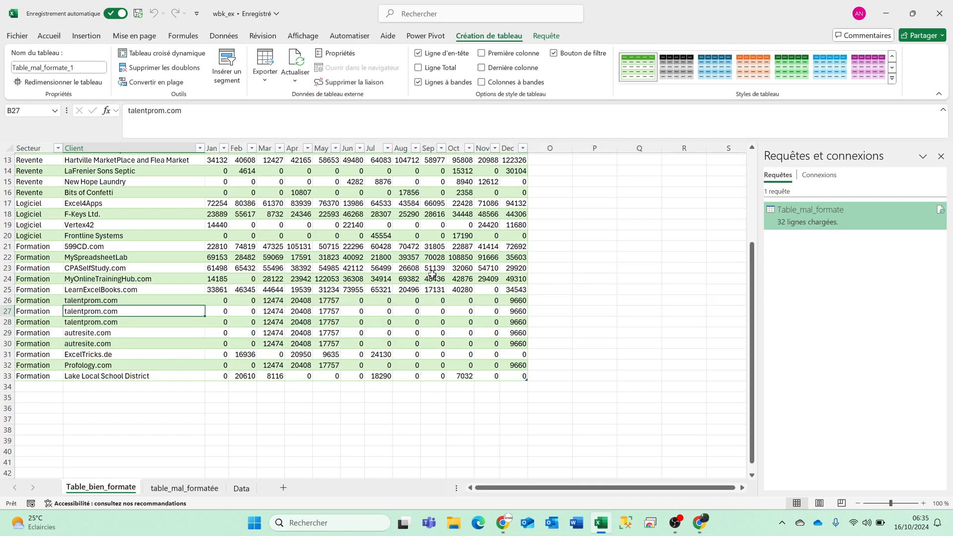
Open the Table_mal_formate query, remove duplicate rows based on the Client column, and load the updated result back to the worksheet.
right_click(815, 209)
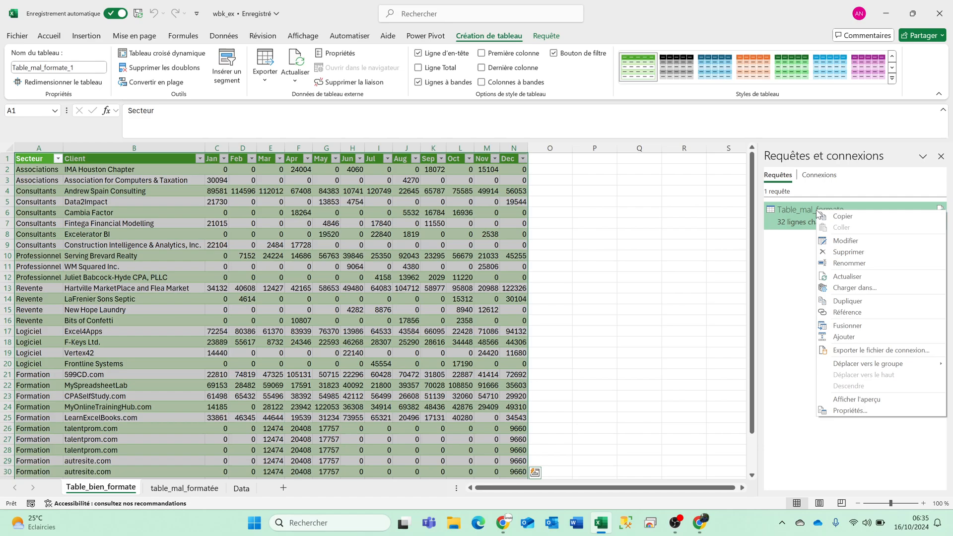
click(849, 243)
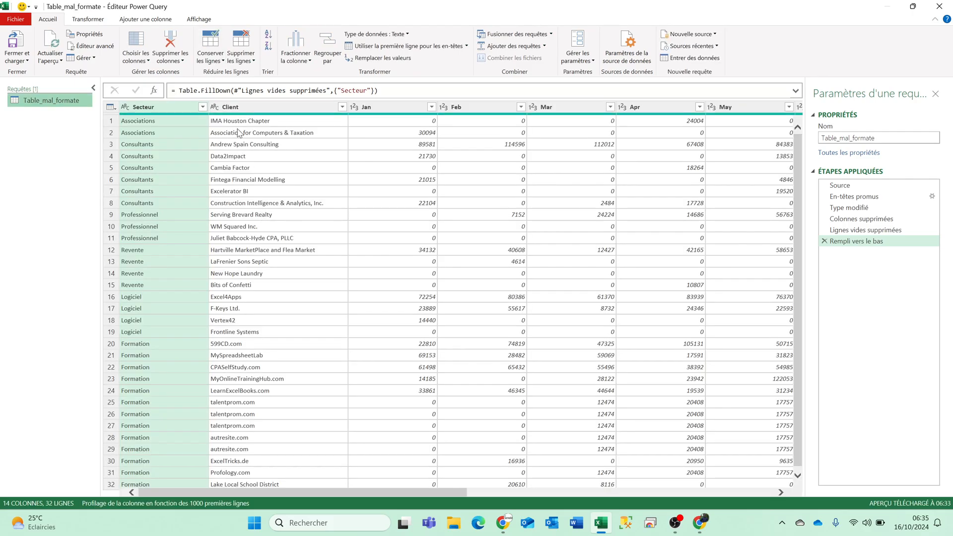
click(239, 132)
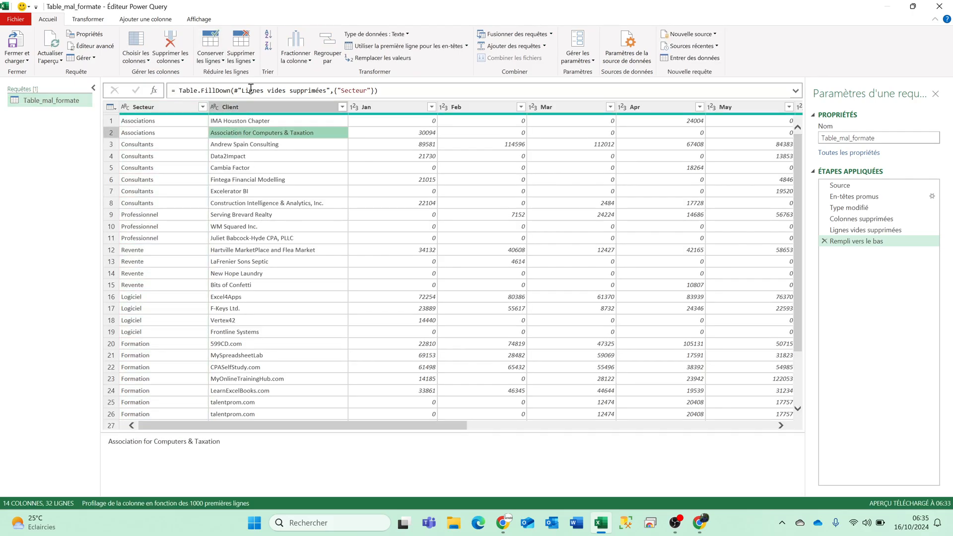
click(216, 58)
click(52, 21)
click(249, 62)
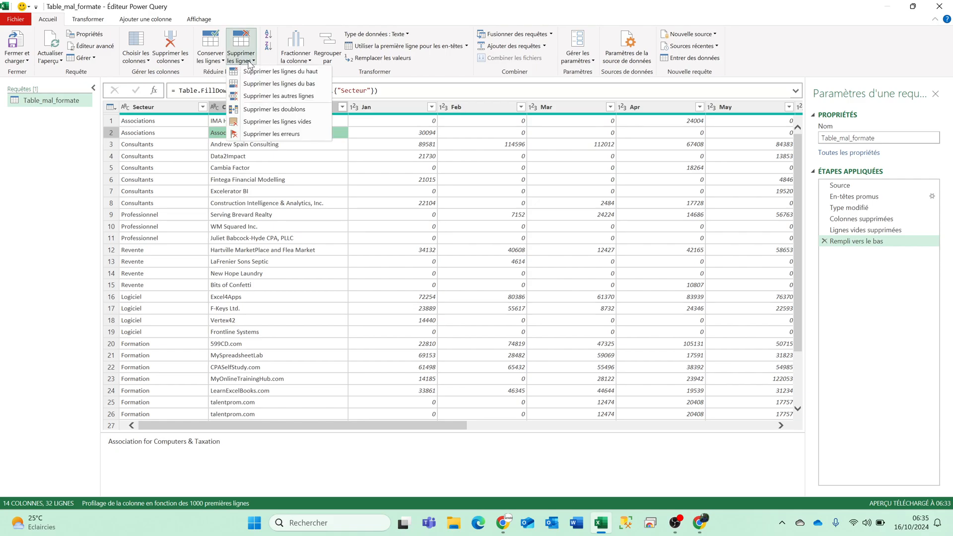
click(250, 109)
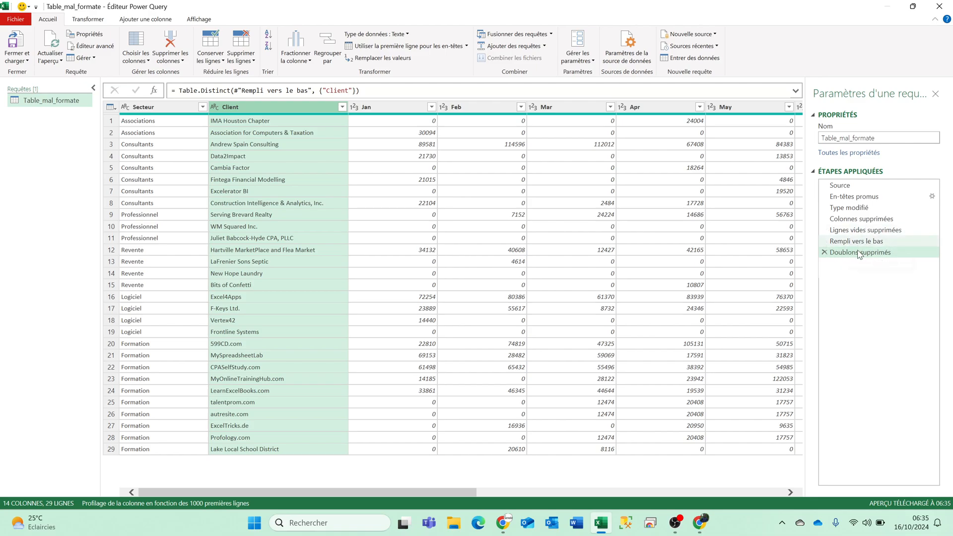
click(13, 39)
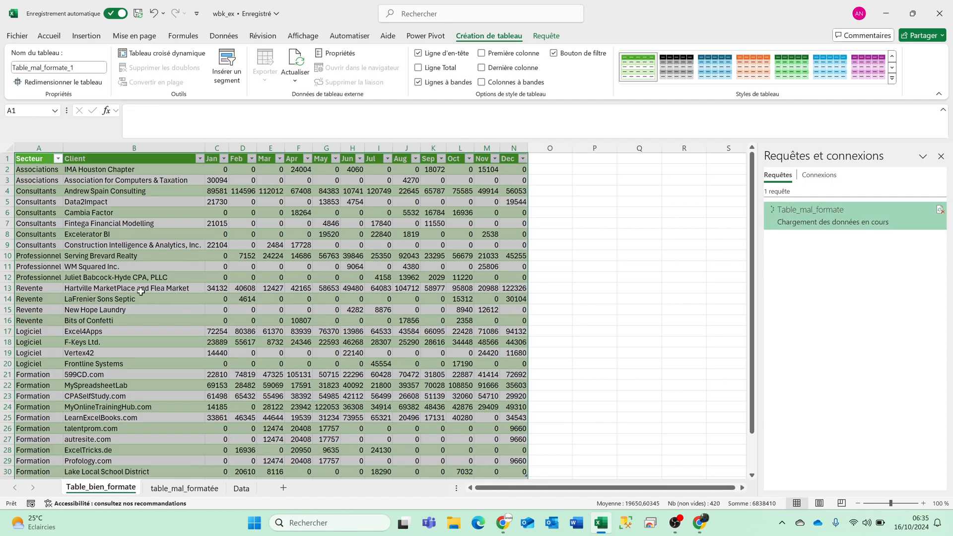
Check the talentprom.com and autresite.com records in rows 26 and 27 of the reloaded table.
scroll(141, 291, down, 3)
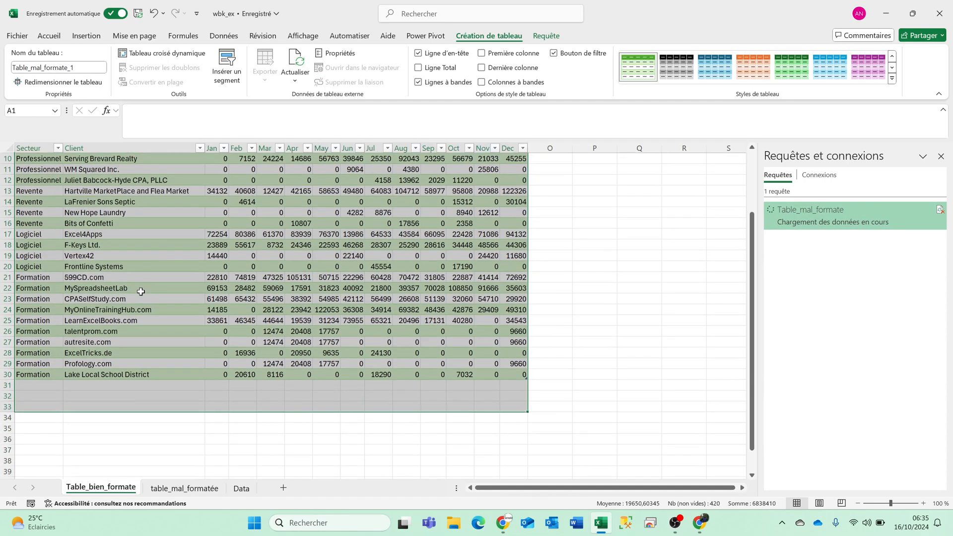
click(6, 331)
click(6, 342)
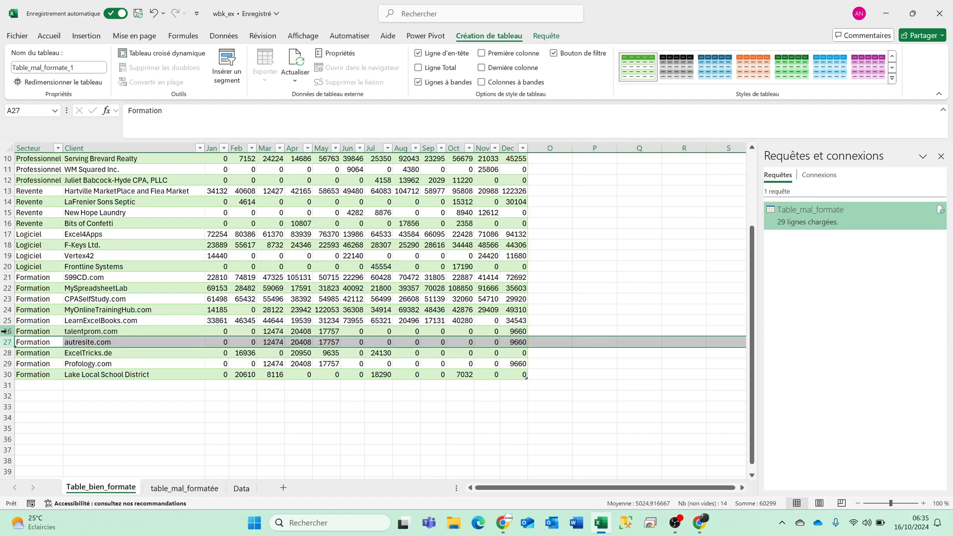
click(6, 331)
click(5, 342)
click(6, 331)
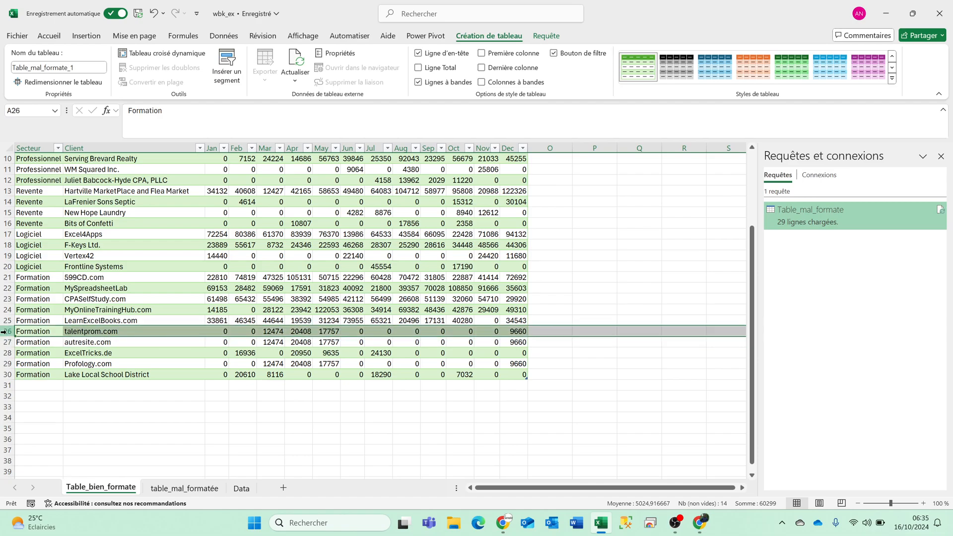
click(6, 342)
click(127, 299)
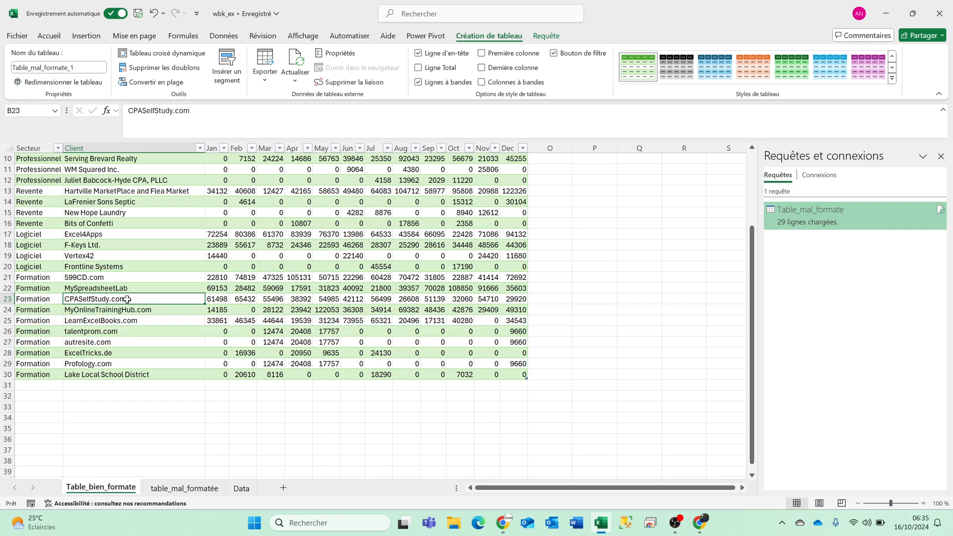
scroll(404, 221, up, 3)
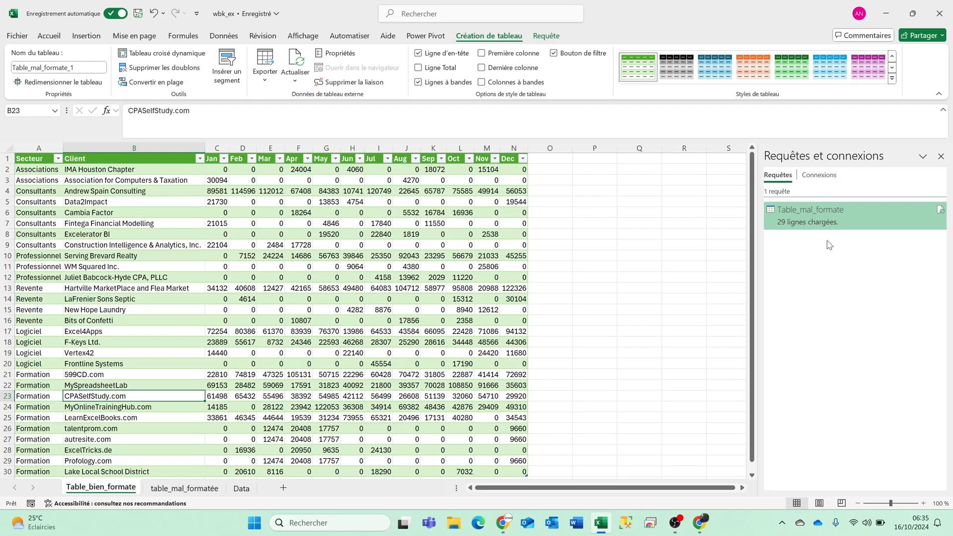
Reopen the Table_mal_formate query to review its applied steps and close the editor without making changes.
right_click(800, 218)
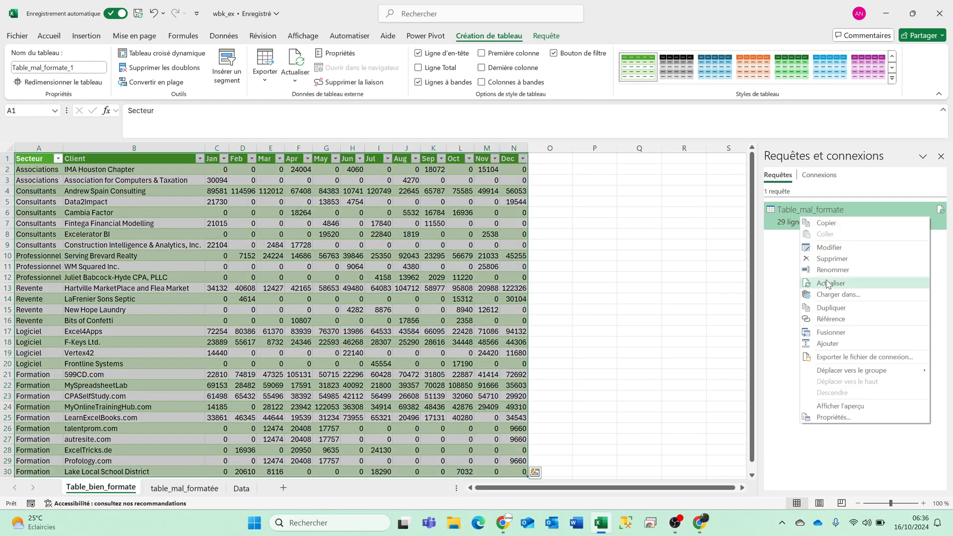
click(836, 247)
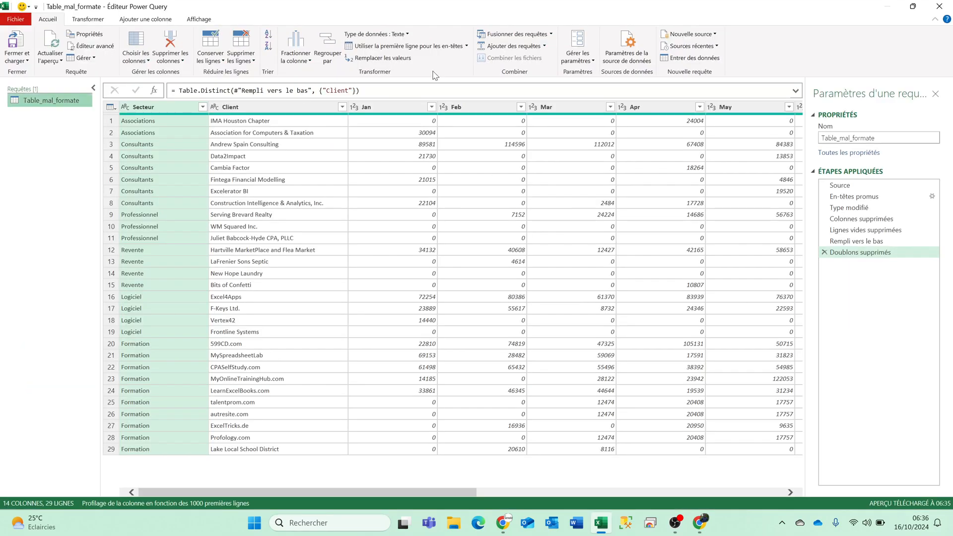
click(939, 6)
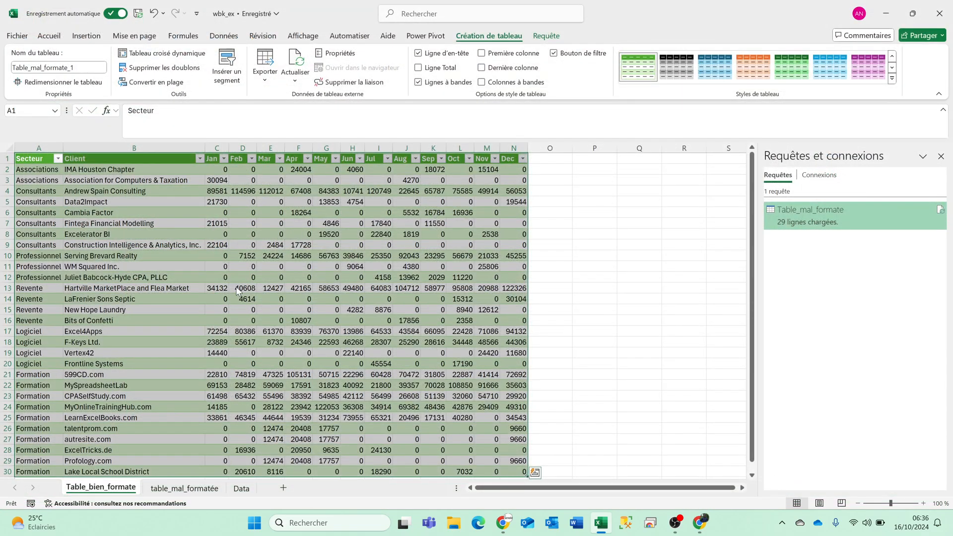
Review the source data on the table_mal_formatée sheet down to its last rows.
click(171, 492)
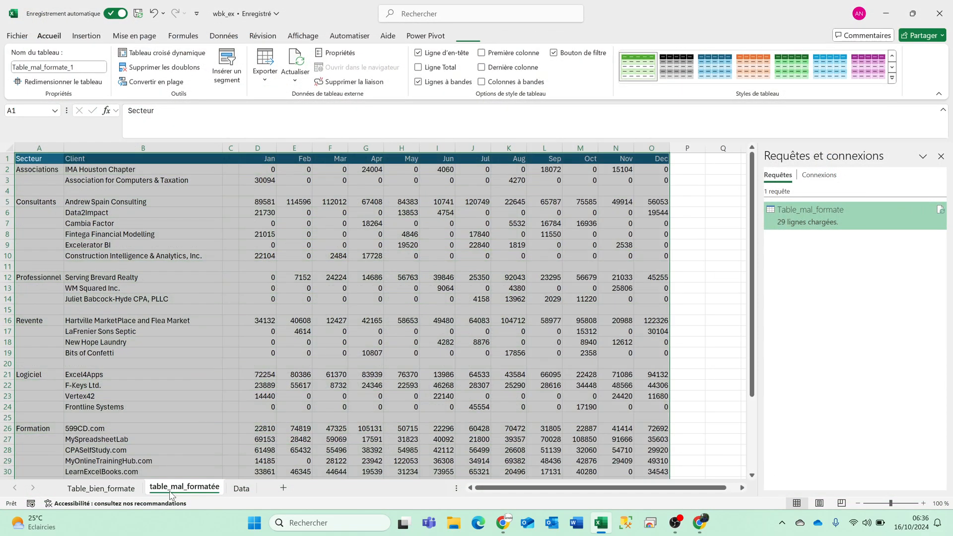
scroll(209, 395, down, 1)
scroll(209, 394, down, 3)
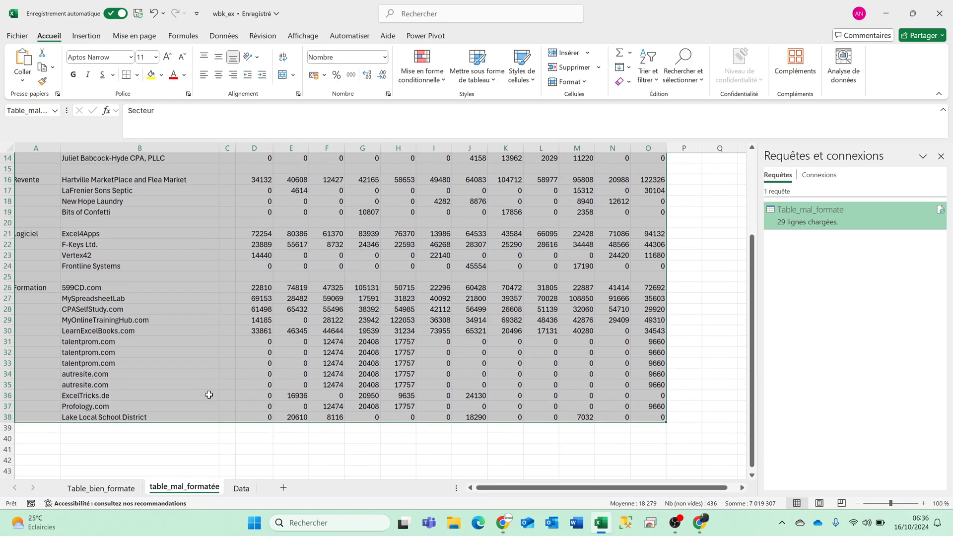
scroll(209, 394, up, 3)
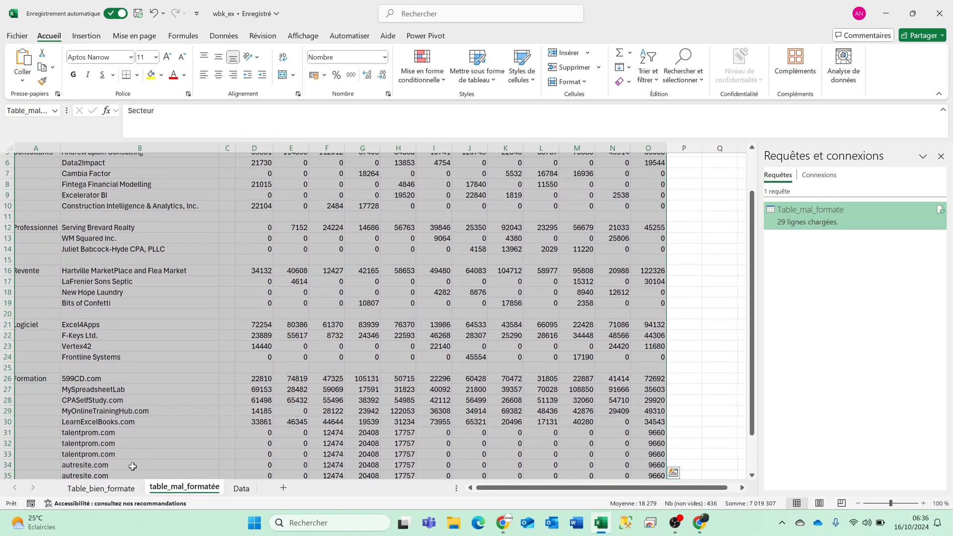
Return to the Table_bien_formate sheet and refresh the loaded query table.
click(100, 488)
click(122, 341)
right_click(122, 340)
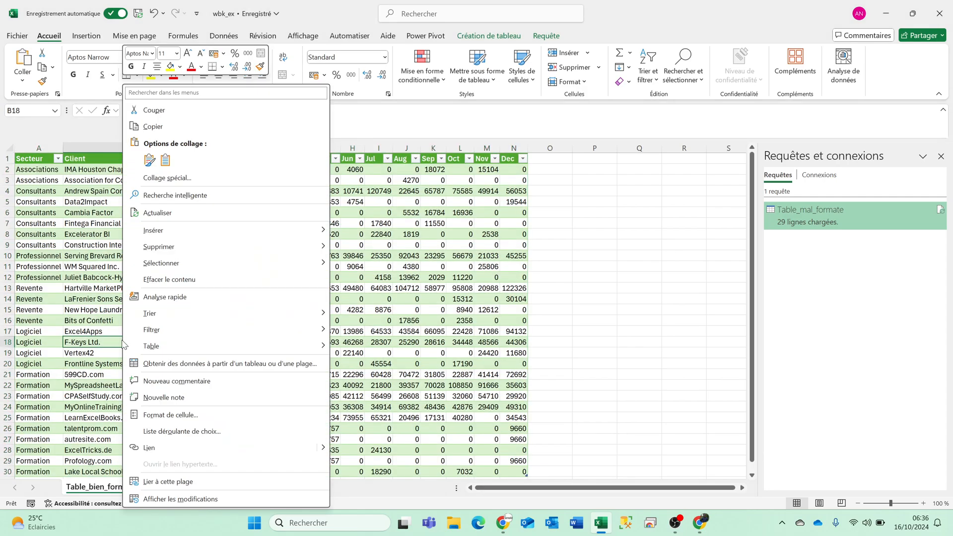
click(152, 214)
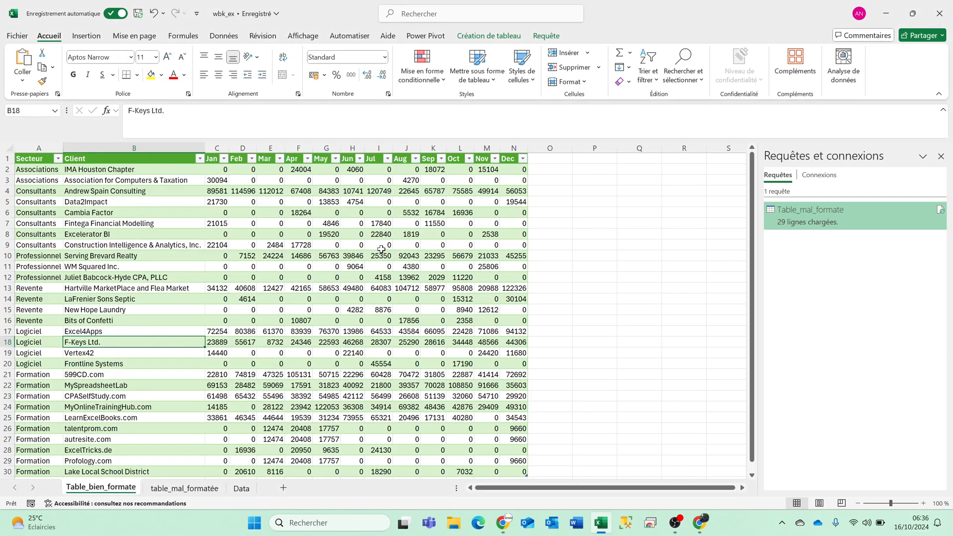